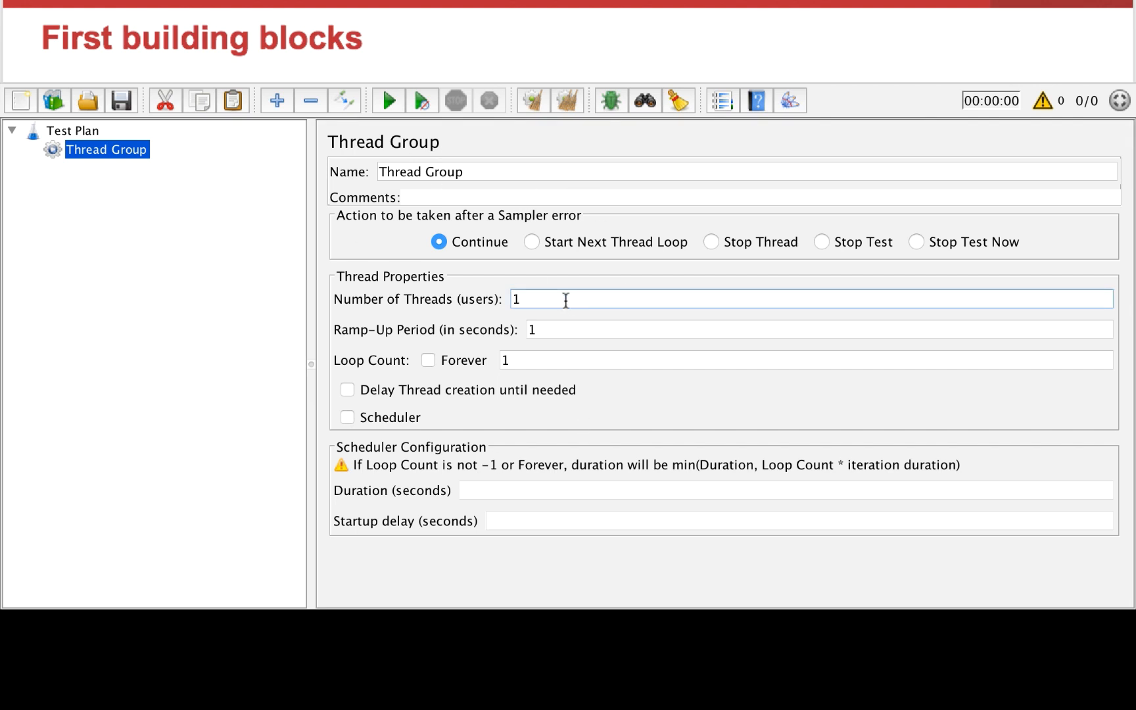
# Step: Set the Thread Group to 10 threads (users) with a ramp-up period of 60 seconds
pyautogui.write('0')
pyautogui.click(566, 328)
pyautogui.press('BackSpace')
pyautogui.write('60')
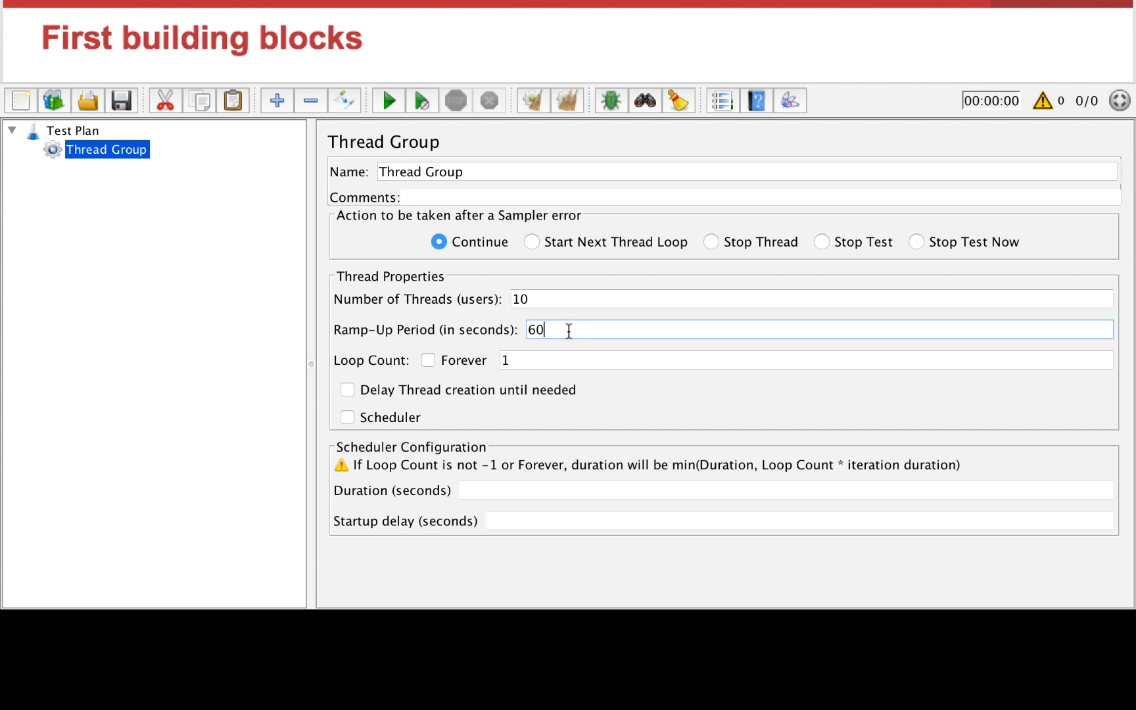
pyautogui.click(552, 364)
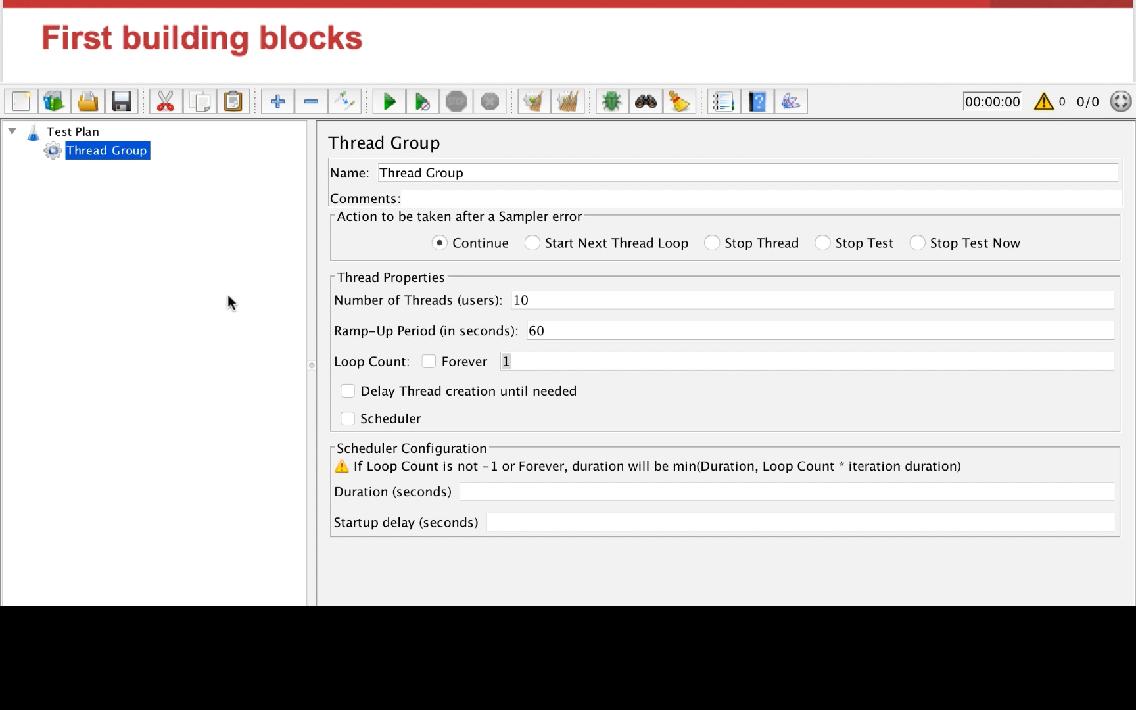
# Step: Add an HTTP Request sampler to the Thread Group
pyautogui.rightClick(124, 155)
pyautogui.moveTo(138, 168)
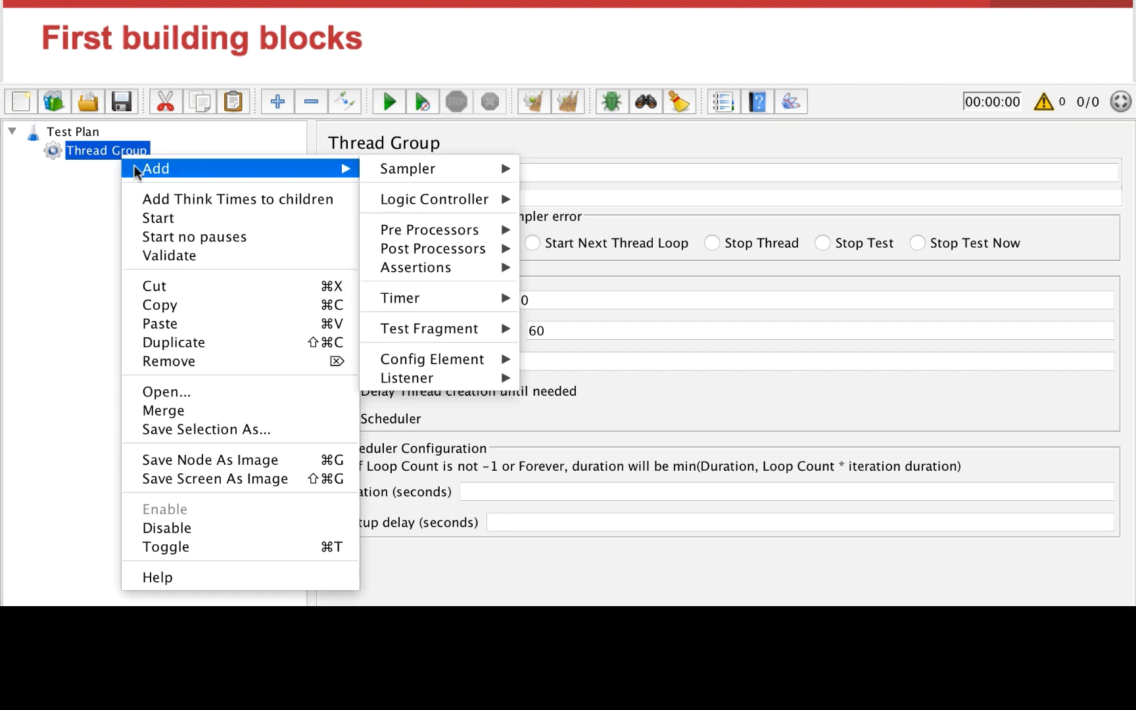
pyautogui.moveTo(376, 176)
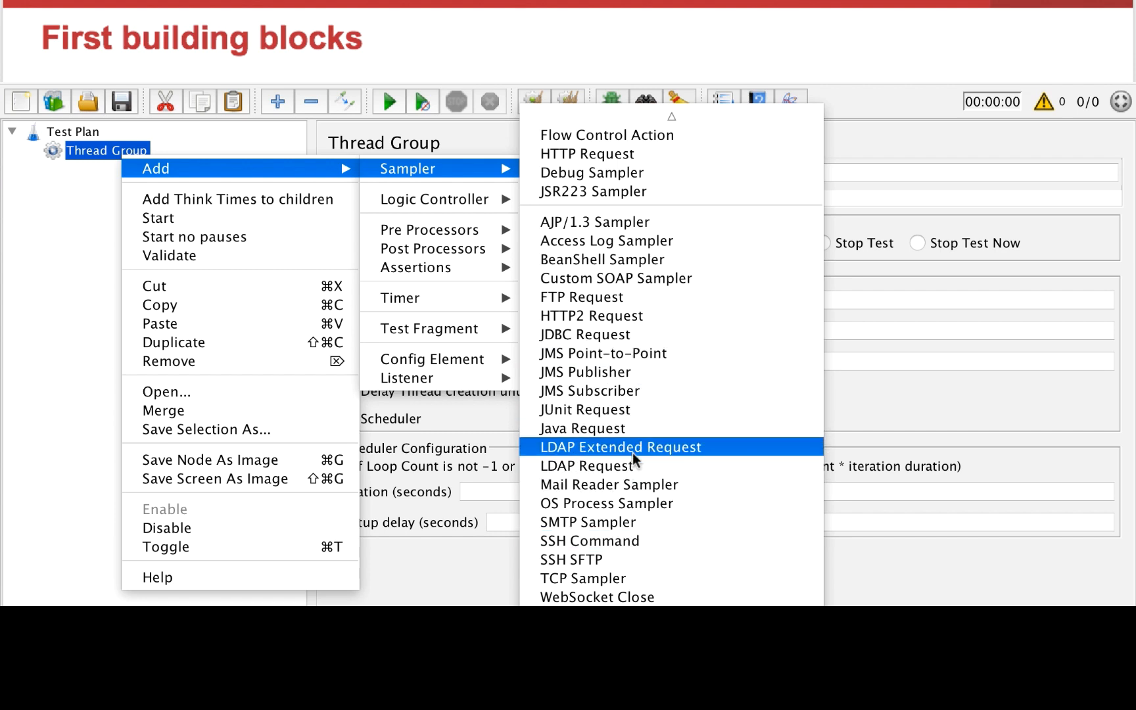
pyautogui.click(630, 155)
pyautogui.click(626, 288)
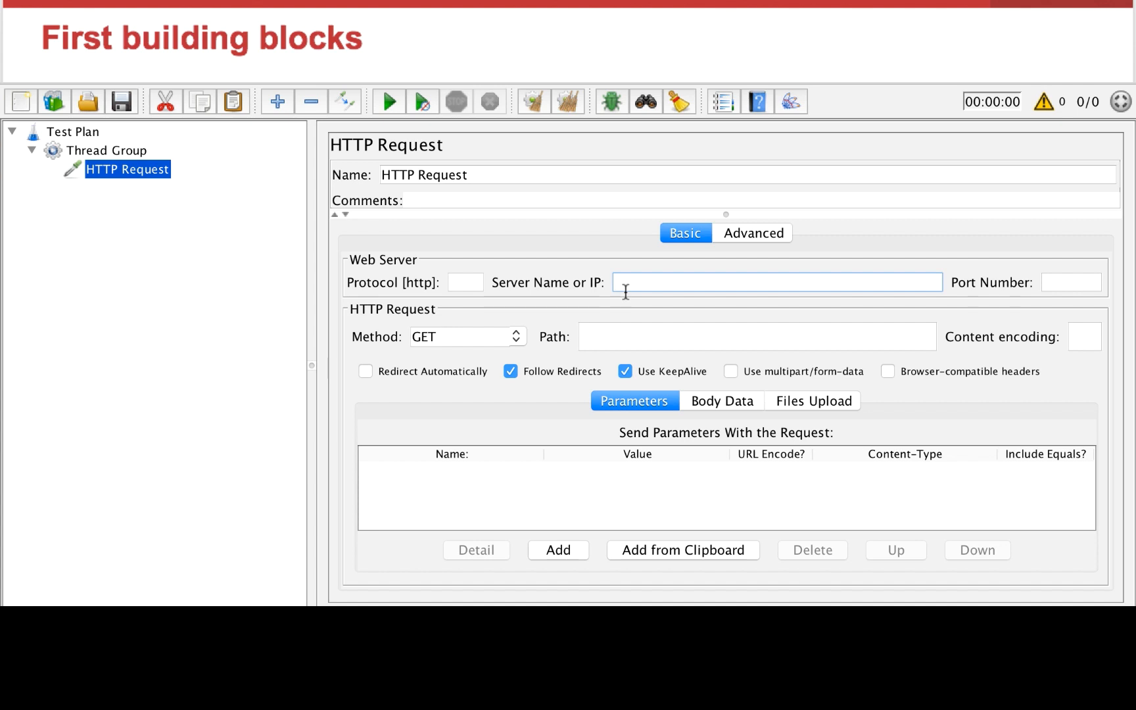
pyautogui.write('www.demoblaze.com')
pyautogui.click(630, 335)
pyautogui.click(463, 279)
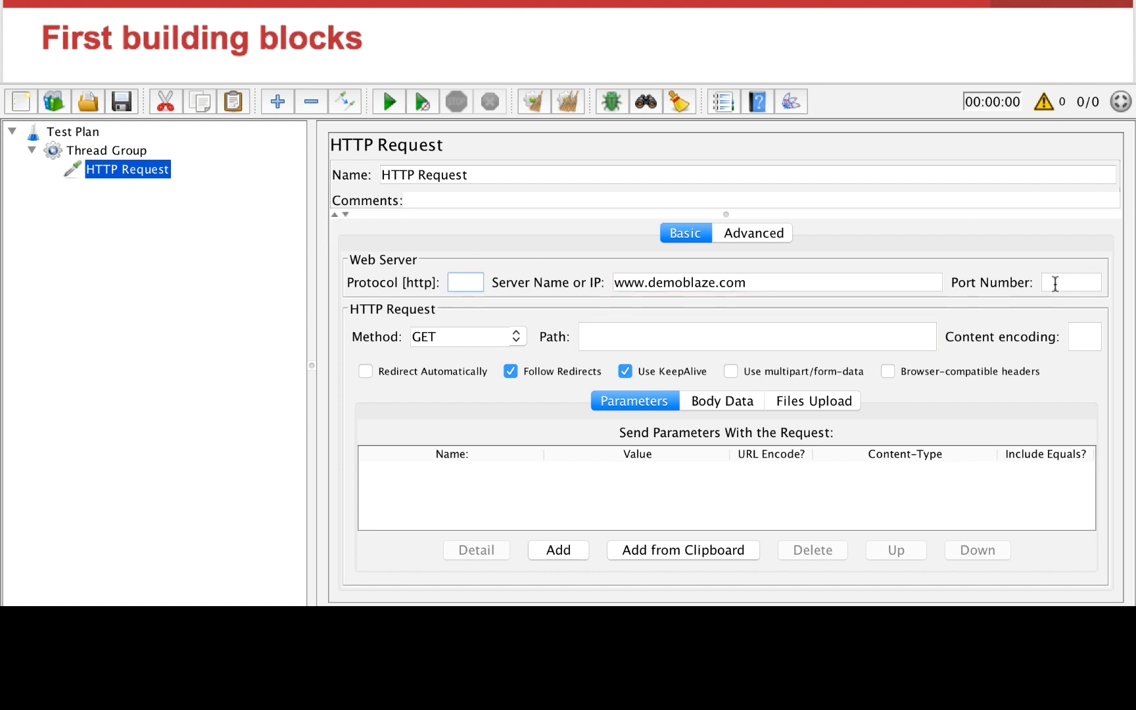
pyautogui.click(493, 340)
pyautogui.click(661, 325)
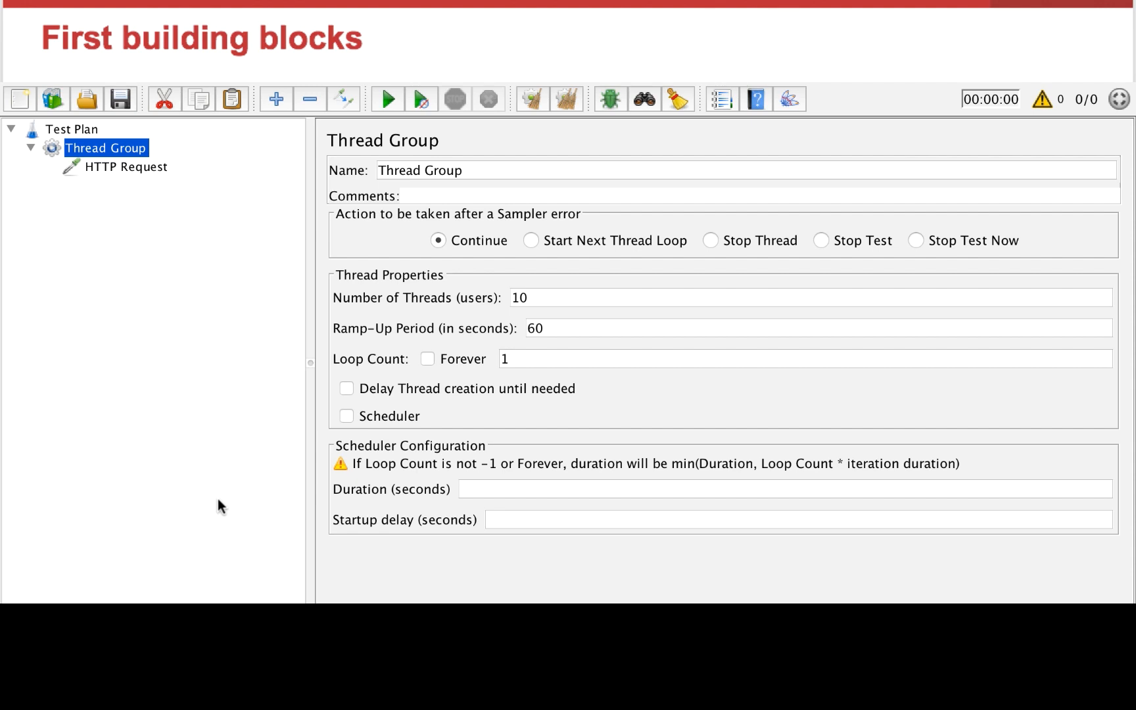
# Step: Add a Constant Timer to the Thread Group
pyautogui.rightClick(122, 153)
pyautogui.moveTo(146, 168)
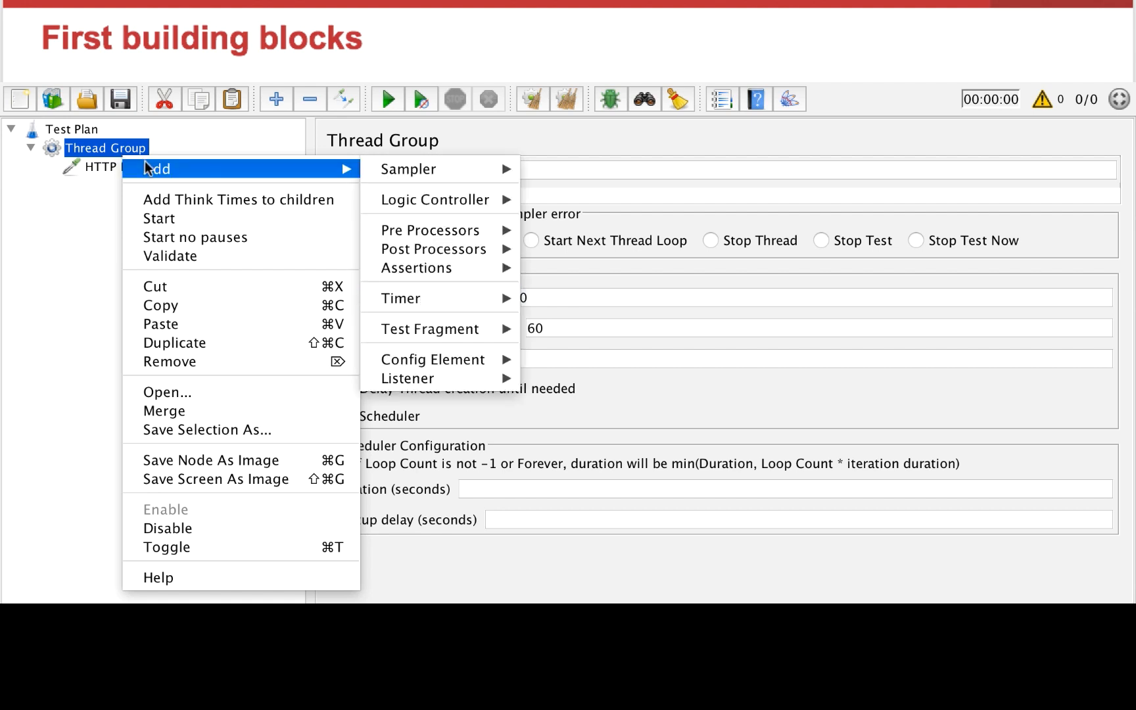
pyautogui.moveTo(412, 300)
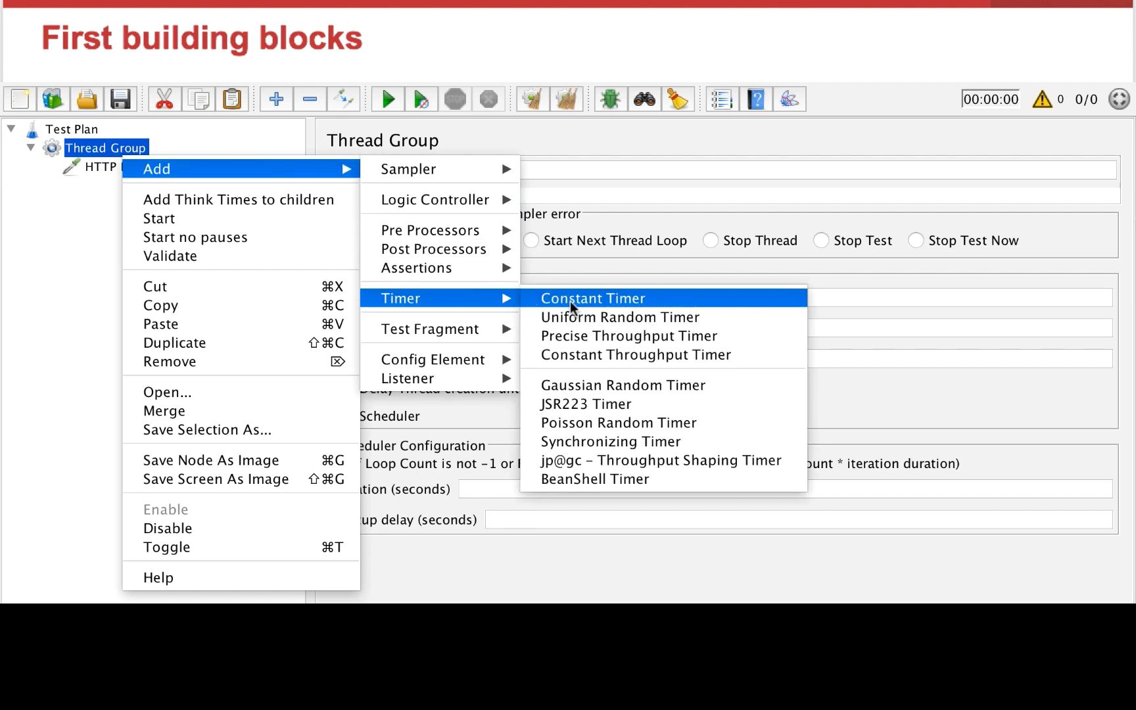
pyautogui.press('Escape')
pyautogui.click(623, 309)
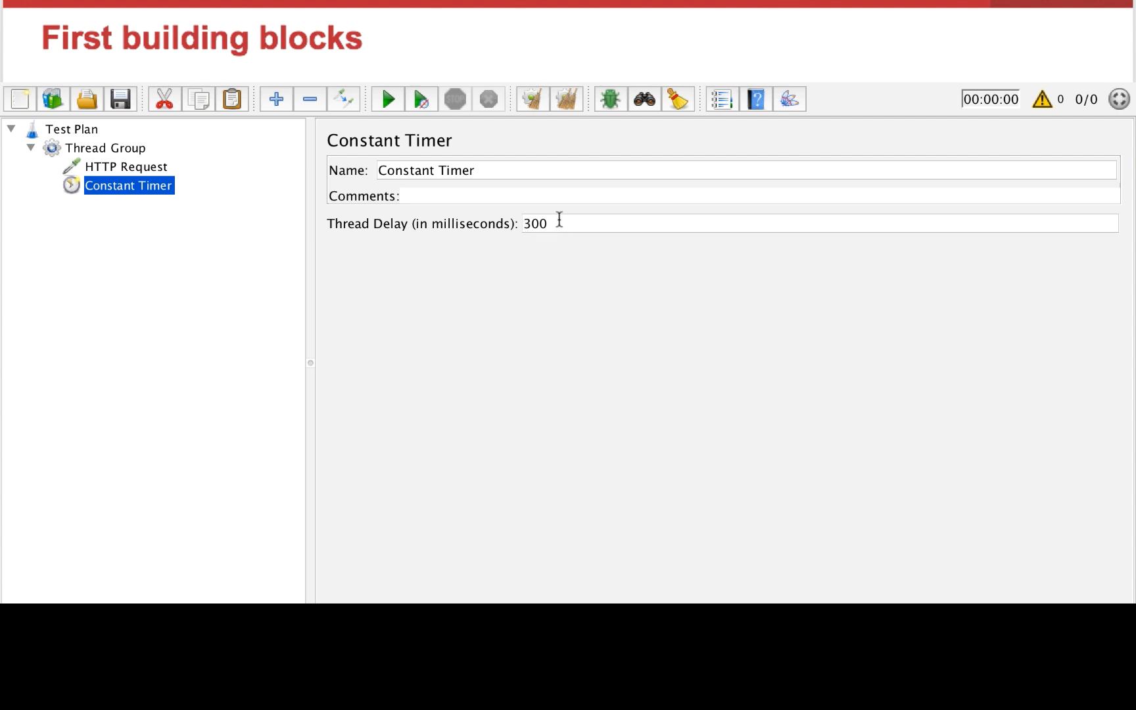
# Step: Add a Response Assertion under the HTTP Request sampler
pyautogui.click(156, 172)
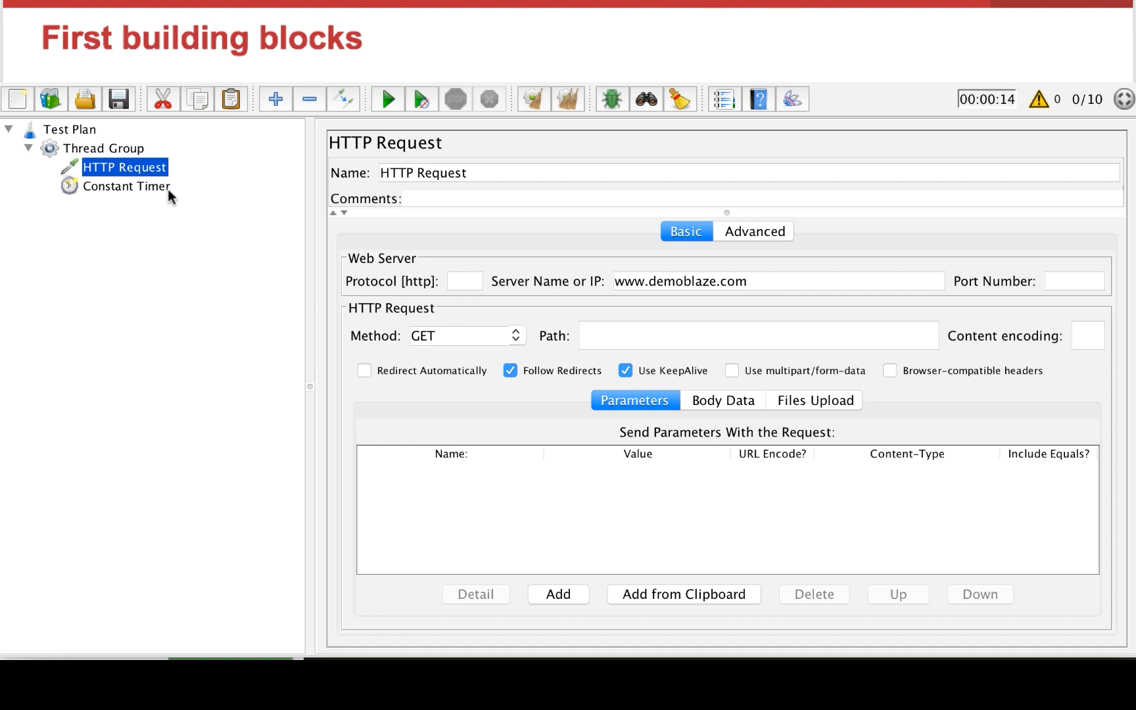
pyautogui.rightClick(134, 165)
pyautogui.moveTo(263, 182)
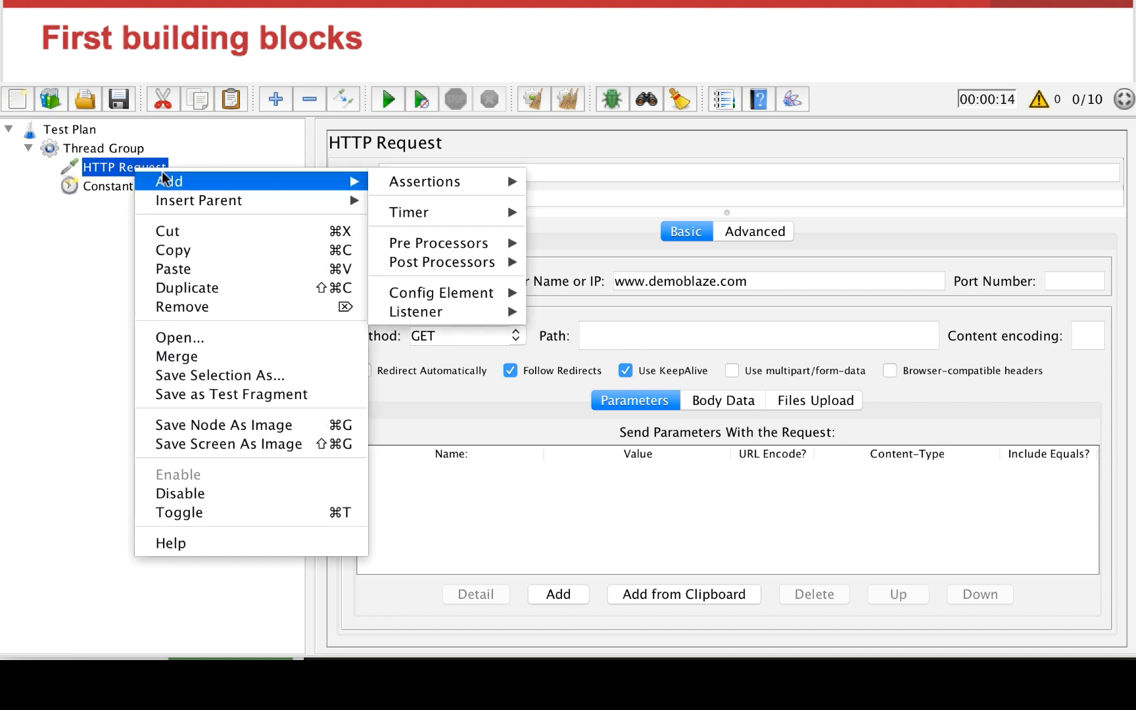
pyautogui.moveTo(386, 183)
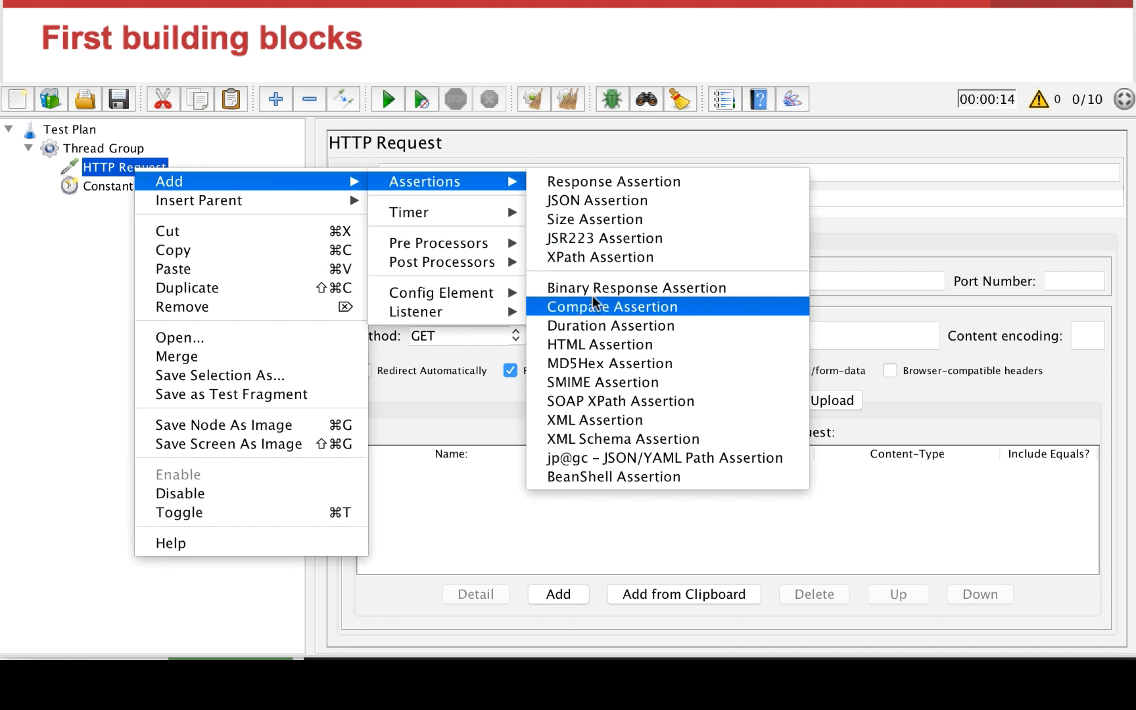
pyautogui.click(650, 183)
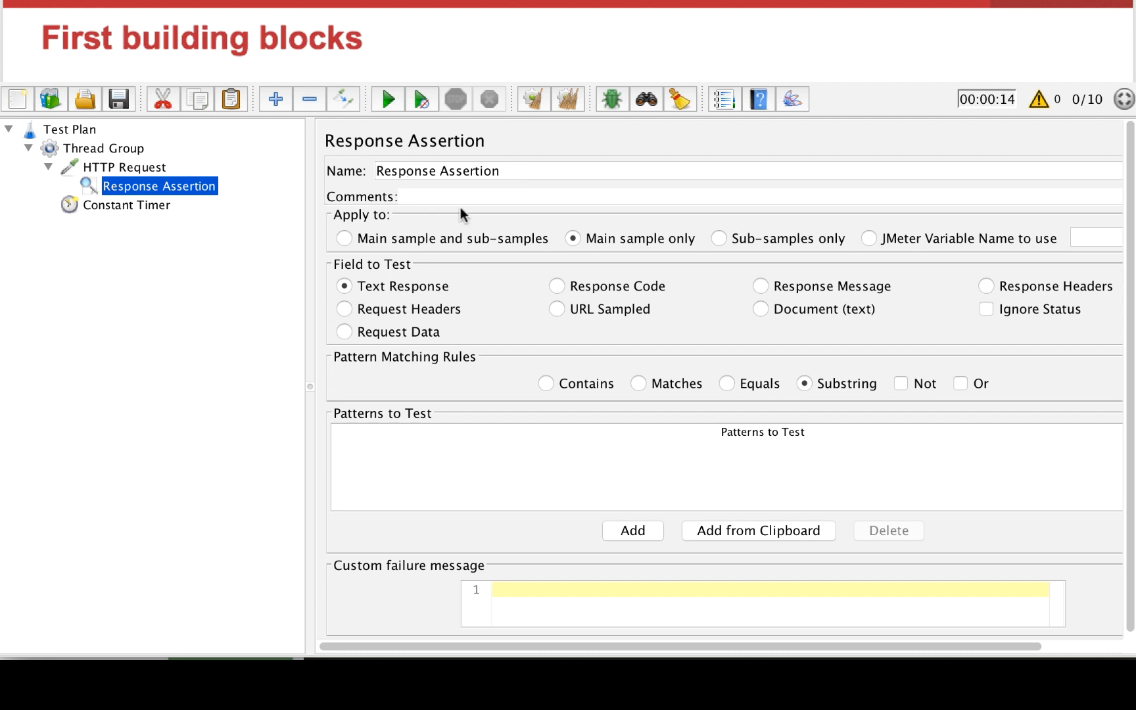
# Step: Rename the assertion under the HTTP Request as Response Assertion Homepage
pyautogui.click(480, 170)
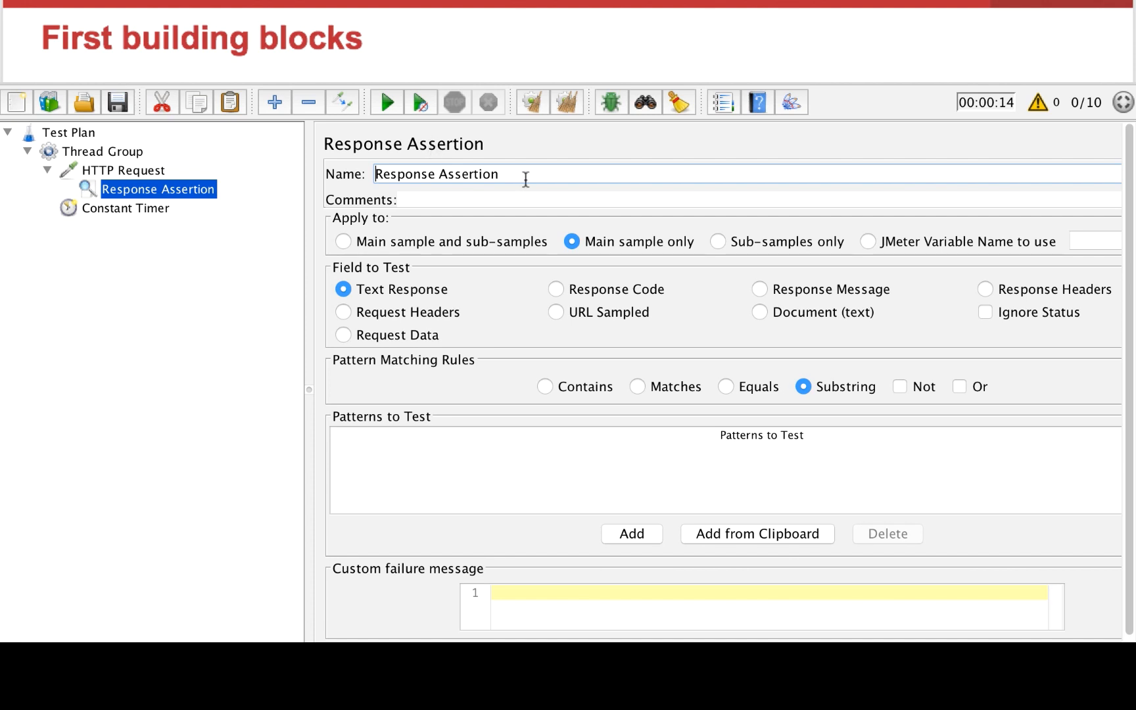
pyautogui.click(526, 176)
pyautogui.write('Homepage')
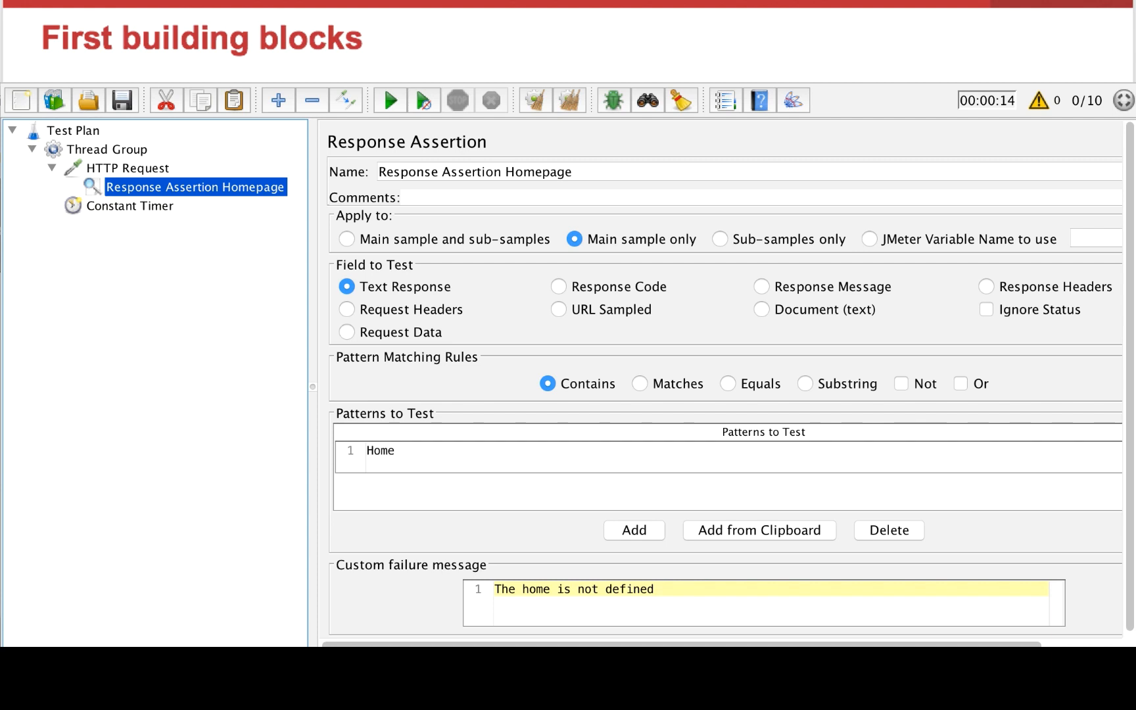
# Step: Add a JSR223 PreProcessor under the HTTP Request sampler
pyautogui.click(121, 168)
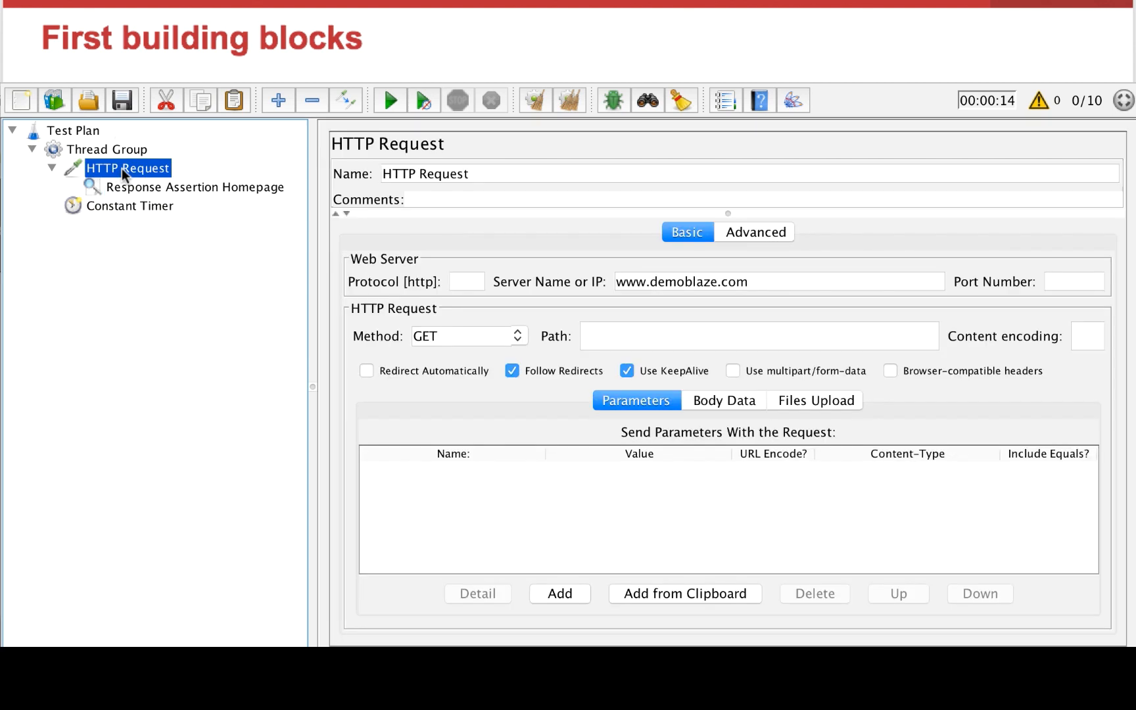
pyautogui.rightClick(121, 168)
pyautogui.moveTo(157, 184)
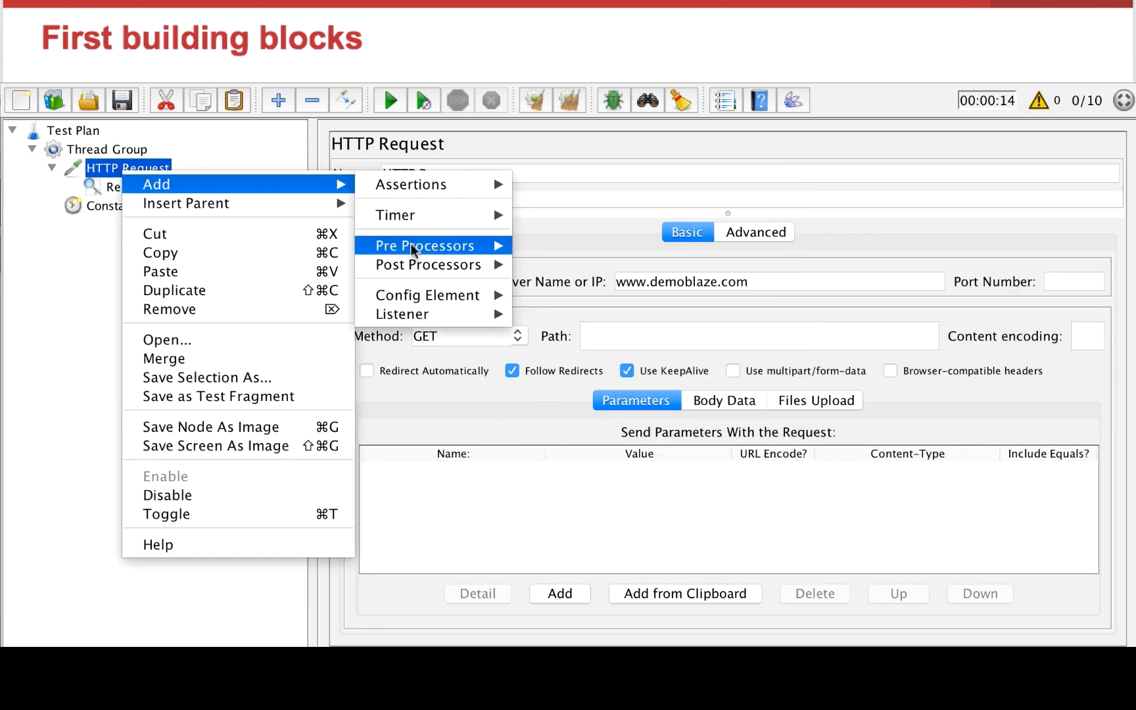
pyautogui.moveTo(420, 248)
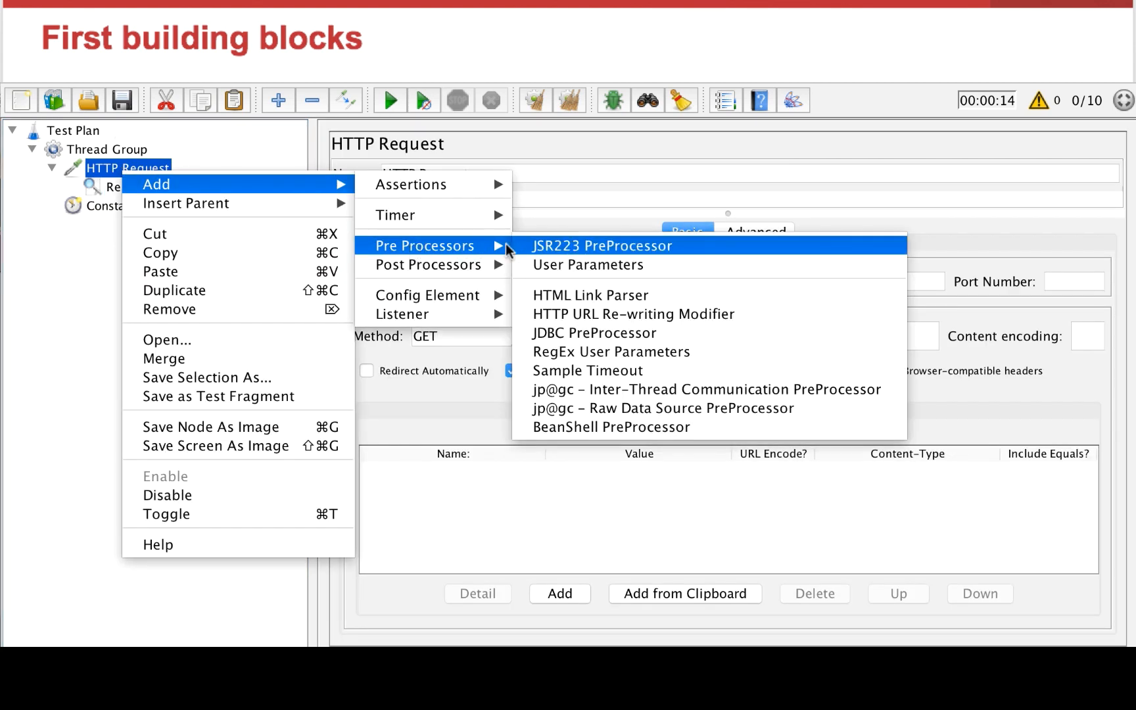
pyautogui.click(552, 250)
# Step: Add a JSR223 PostProcessor under the HTTP Request sampler
pyautogui.click(100, 168)
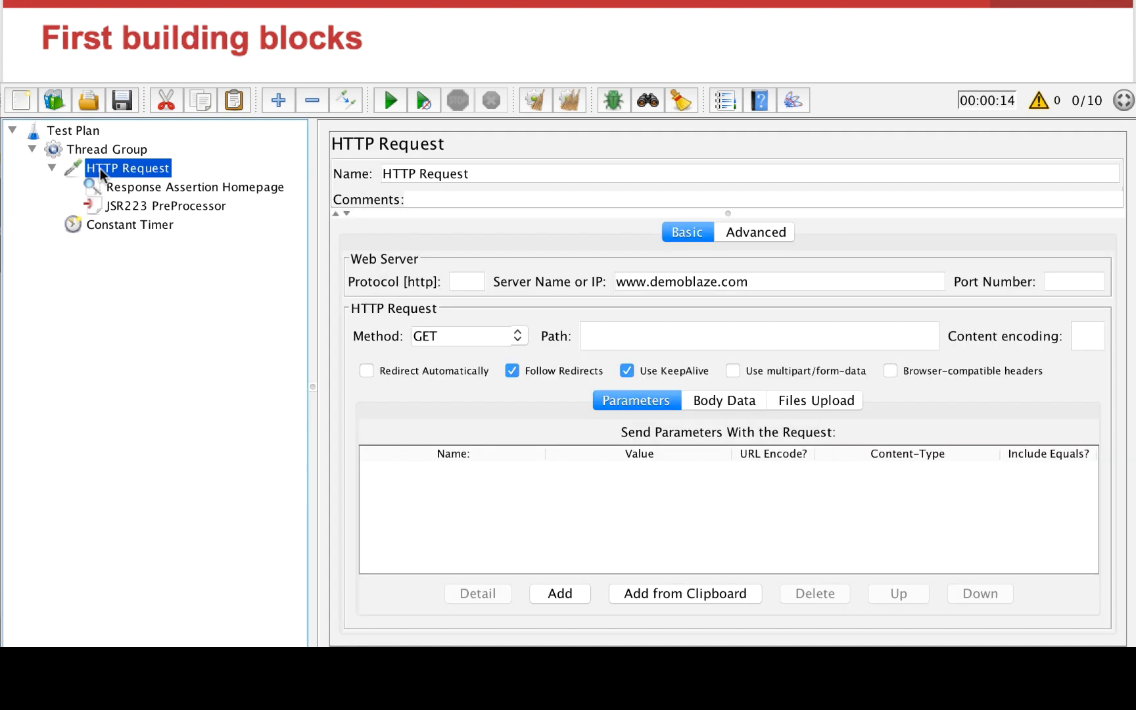
pyautogui.rightClick(101, 169)
pyautogui.moveTo(311, 187)
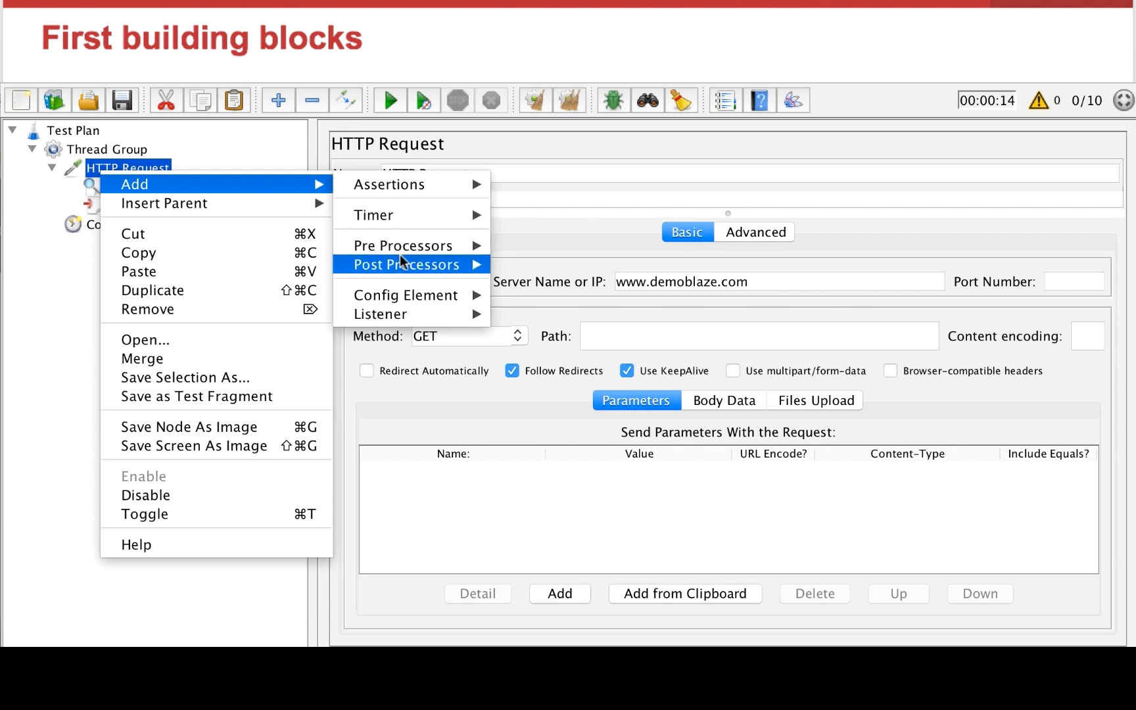
pyautogui.moveTo(398, 263)
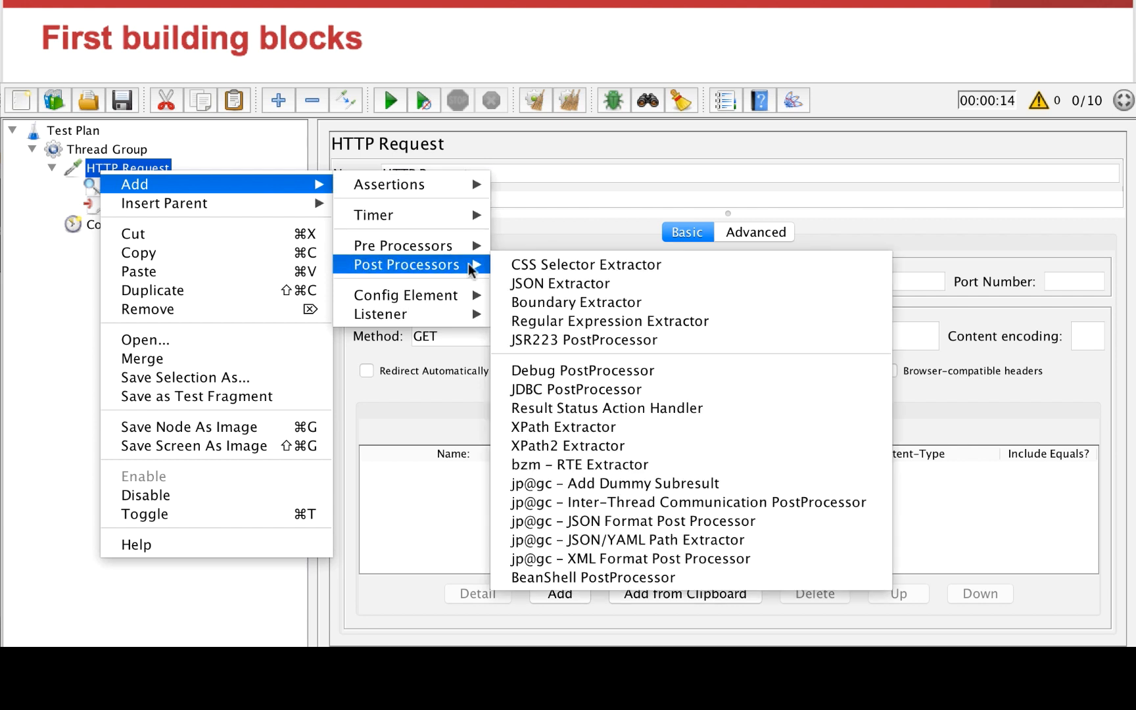
pyautogui.click(589, 339)
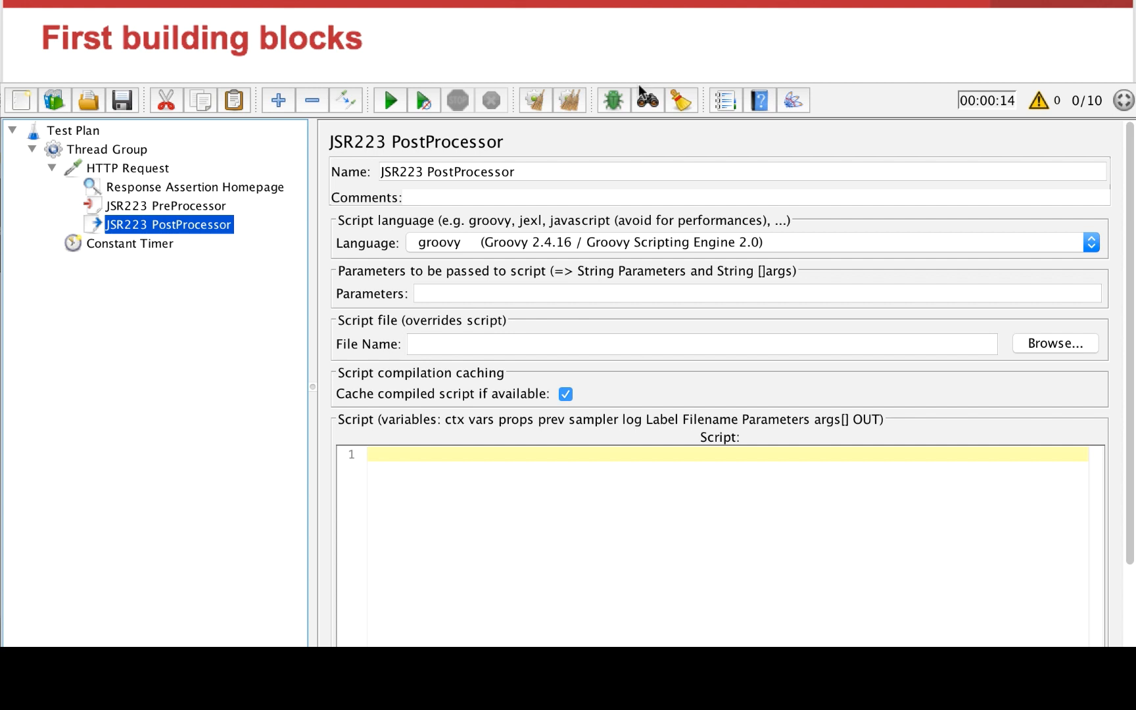
pyautogui.click(641, 240)
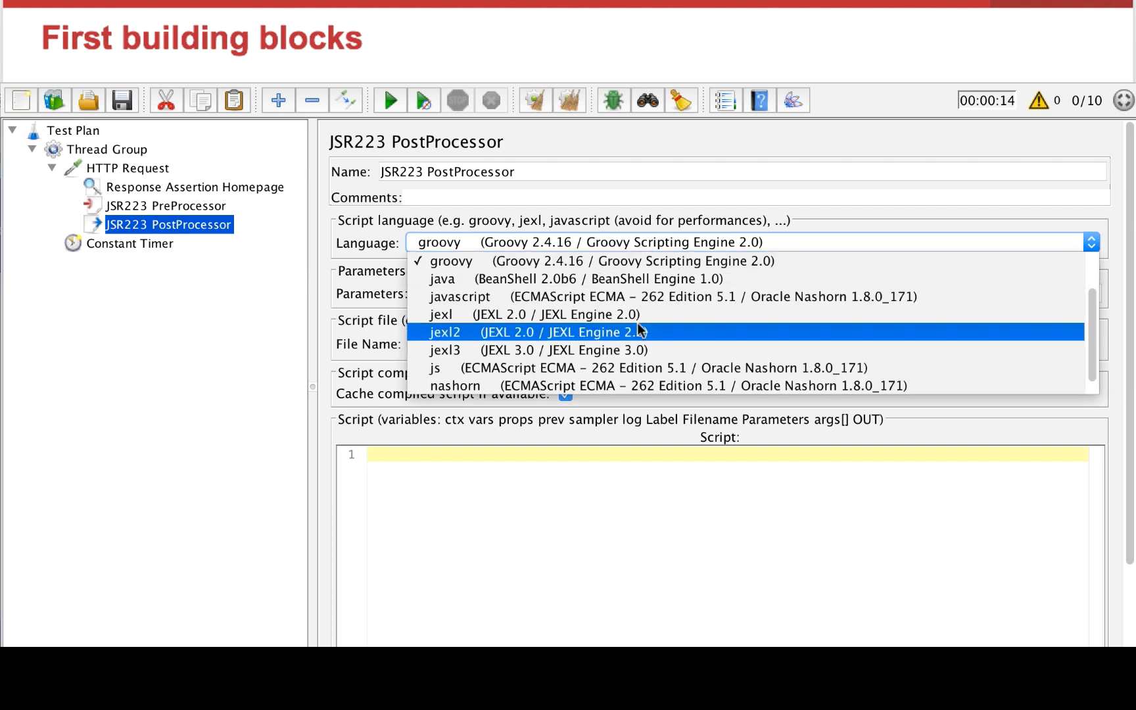
pyautogui.scroll(-1, 641, 329)
pyautogui.click(689, 459)
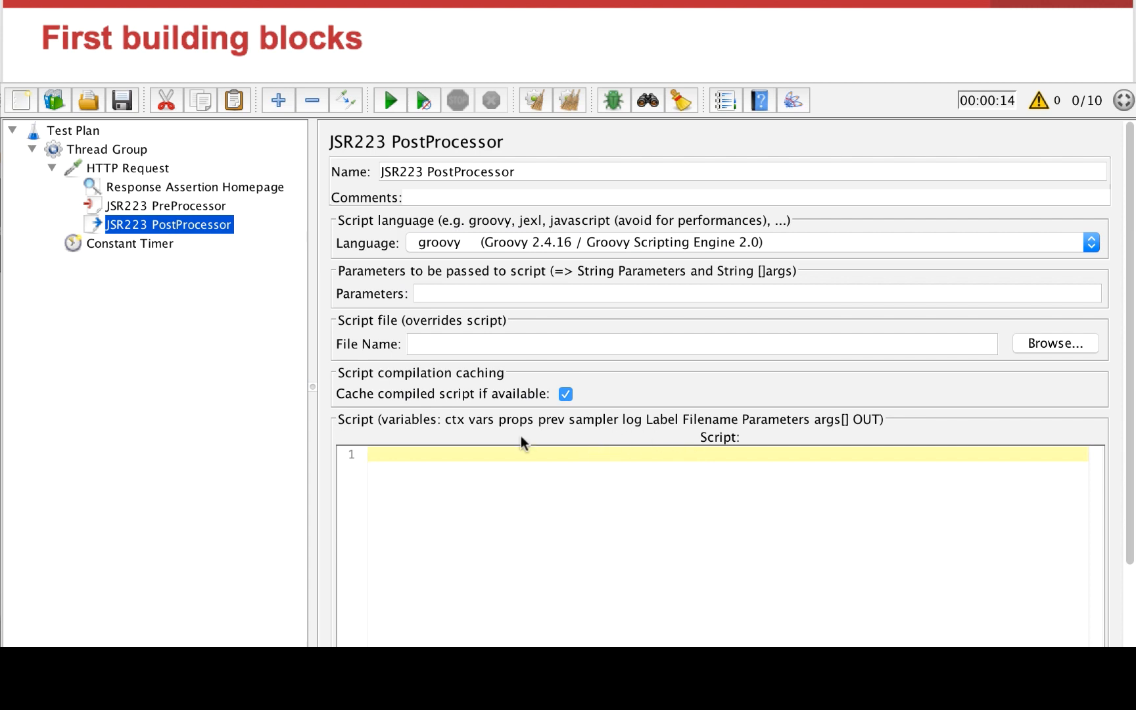
# Step: Enter log.info("This is before") as the script of the JSR223 PreProcessor
pyautogui.click(196, 205)
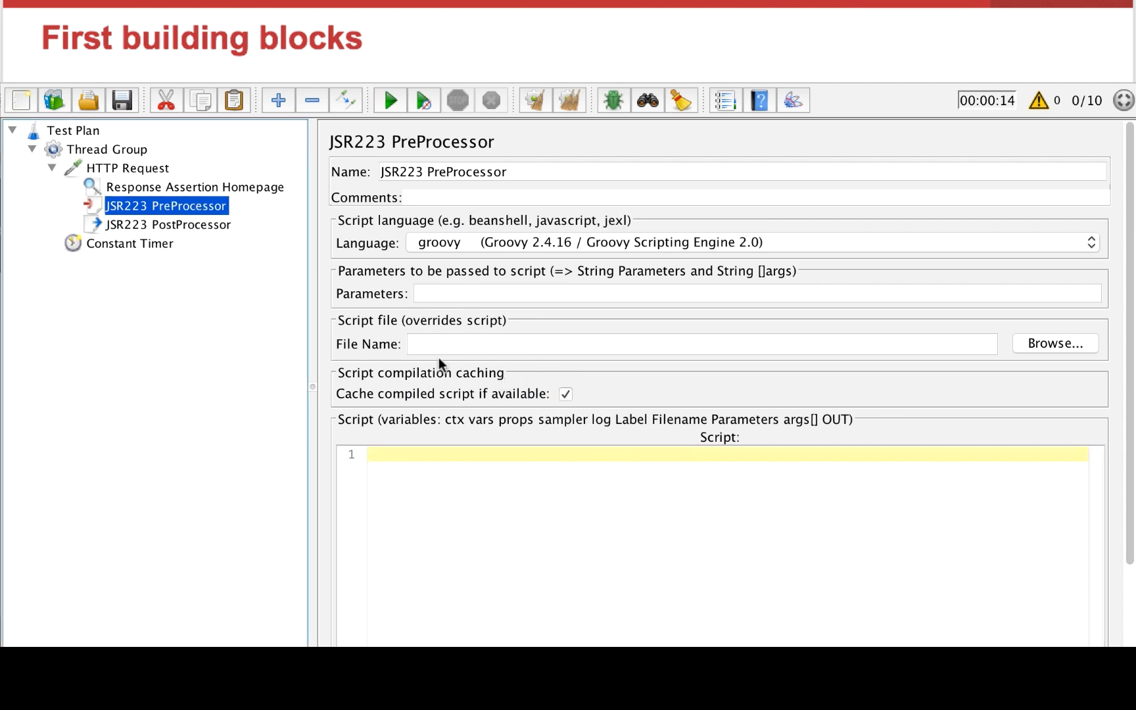
pyautogui.click(197, 226)
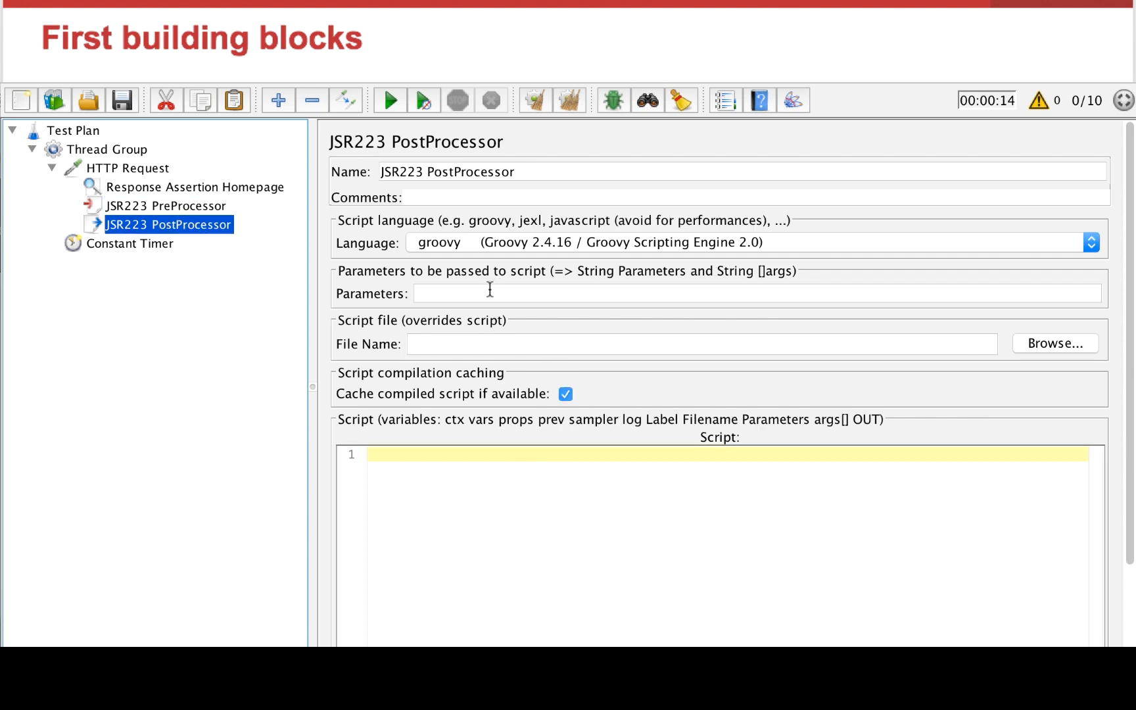
pyautogui.press('Up')
pyautogui.click(427, 455)
pyautogui.write('lo')
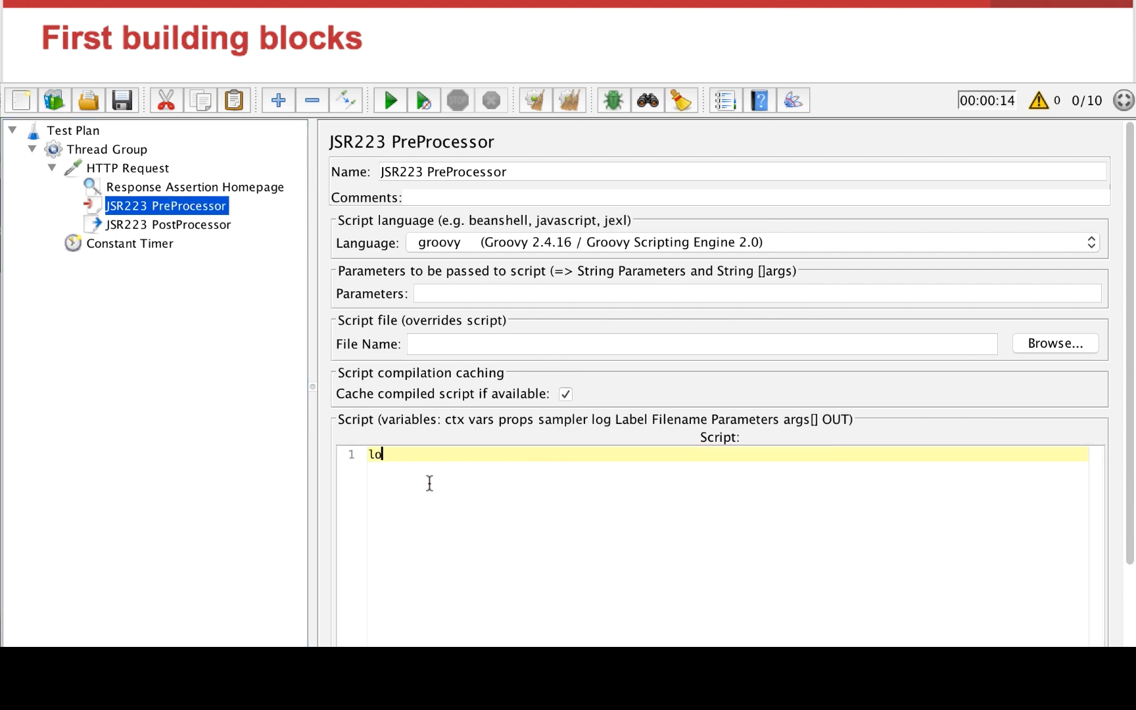
pyautogui.write('g.info("This is before"')
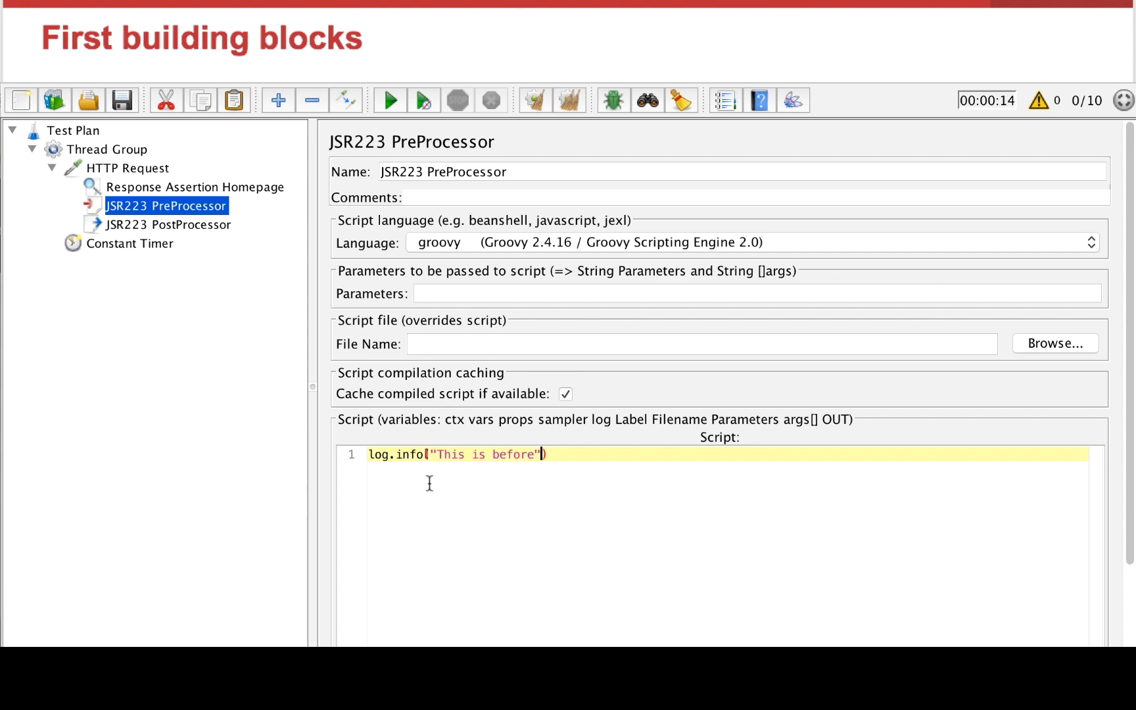
# Step: Copy the PreProcessor's script line into the JSR223 PostProcessor and change its message to "This is after"
pyautogui.moveTo(568, 453); pyautogui.dragTo(312, 453)
pyautogui.hotkey('ctrl', 'c')
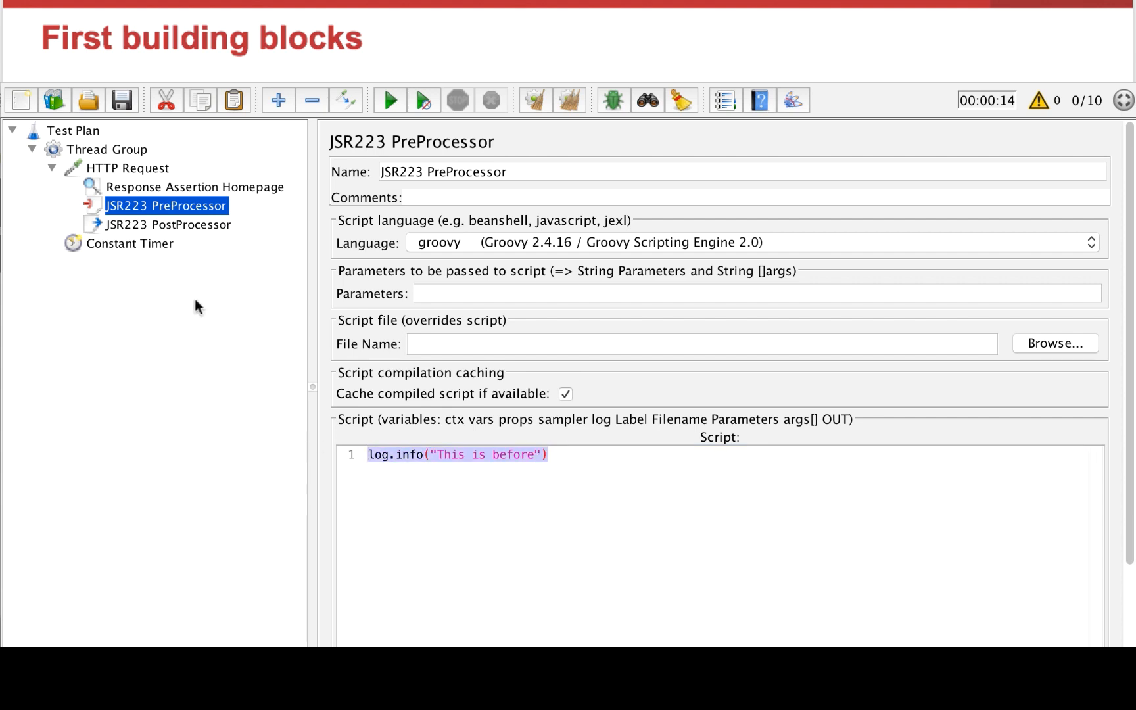
pyautogui.click(189, 225)
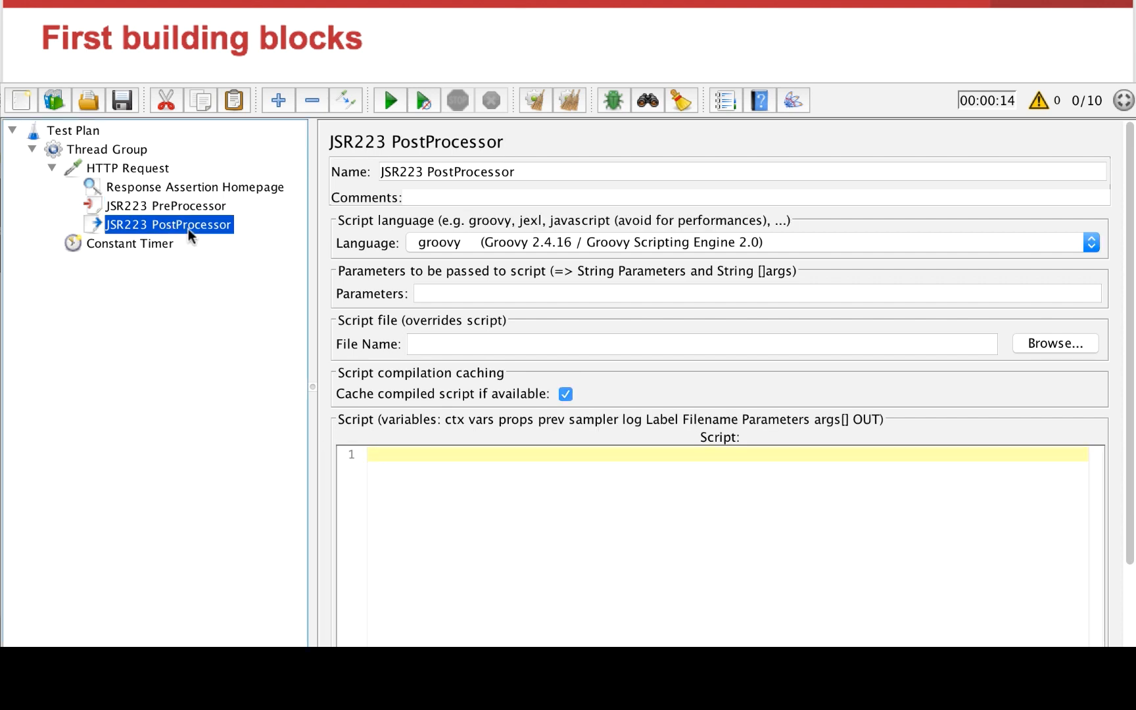
pyautogui.click(378, 448)
pyautogui.hotkey('ctrl', 'v')
pyautogui.doubleClick(519, 454)
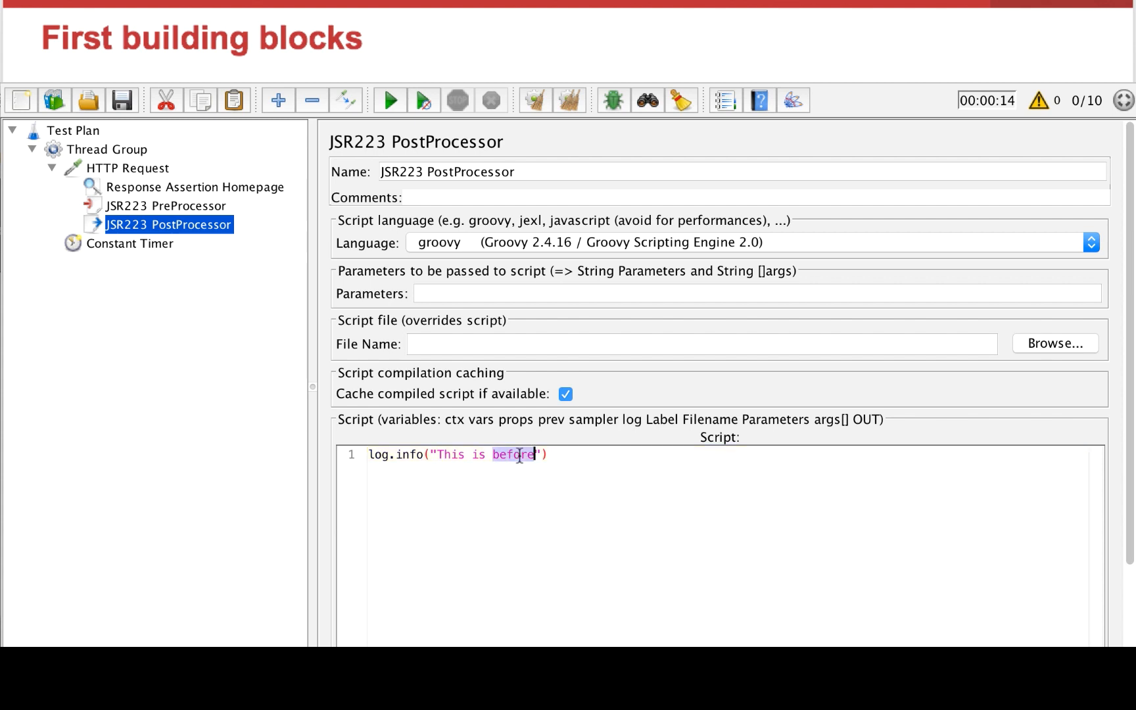
pyautogui.write('after')
pyautogui.press('Home')
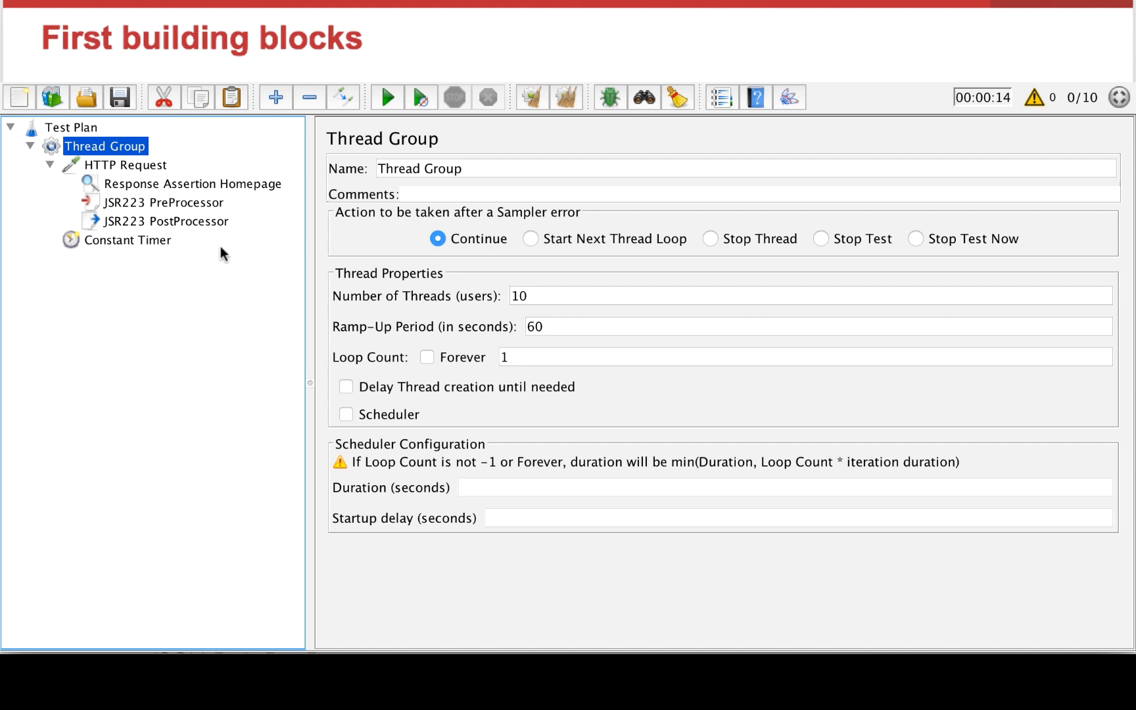
# Step: Add a View Results Tree listener to the Thread Group
pyautogui.rightClick(92, 149)
pyautogui.moveTo(122, 163)
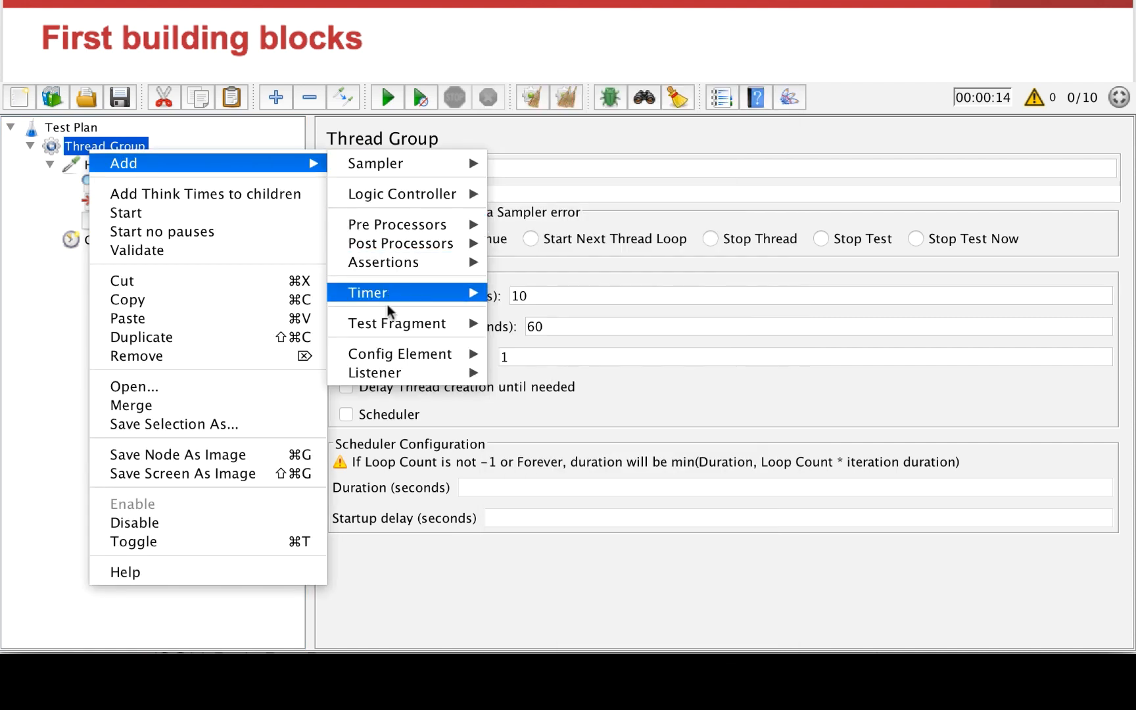
pyautogui.moveTo(389, 372)
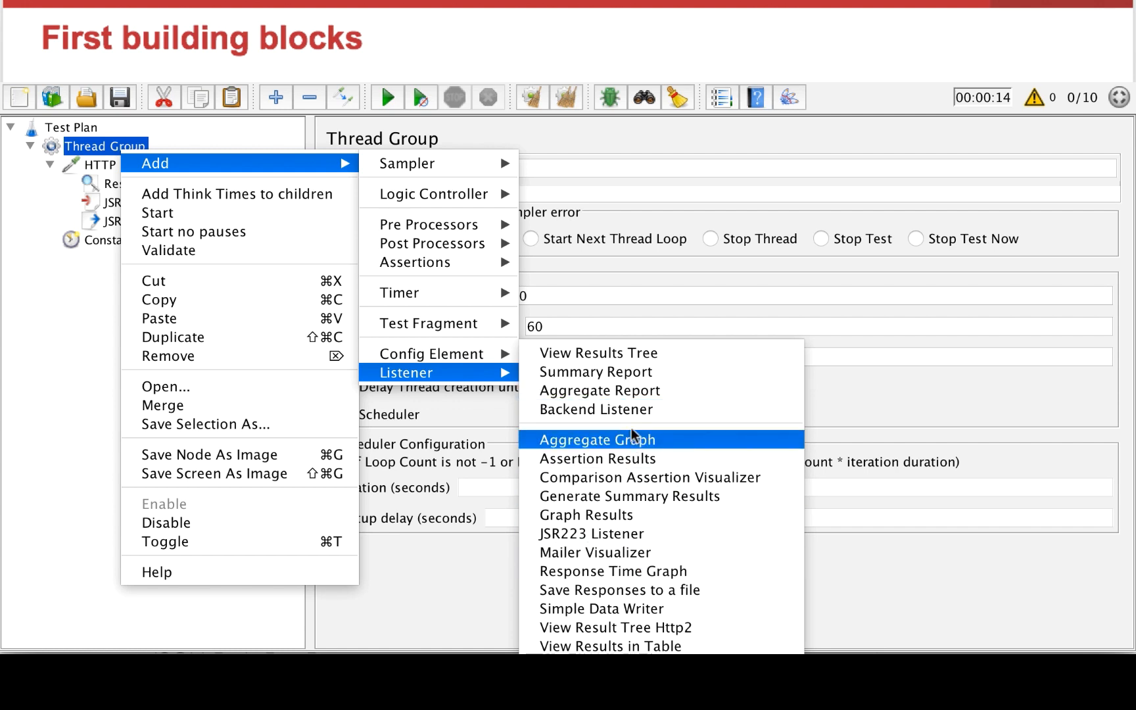
pyautogui.click(623, 354)
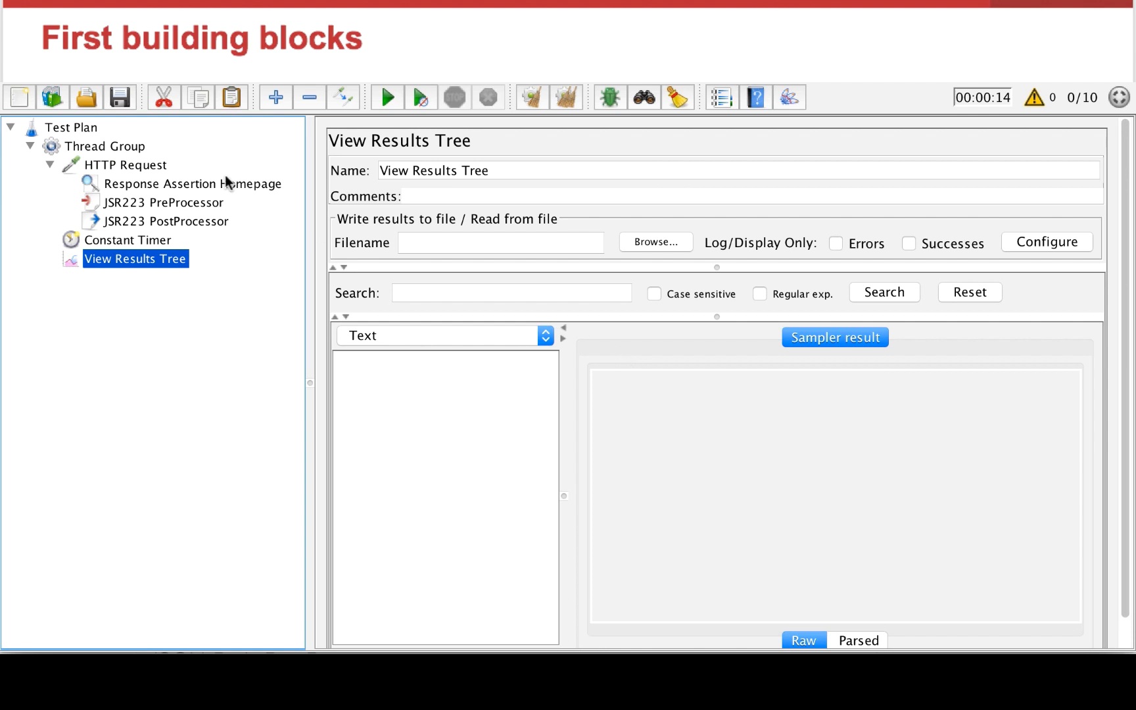
# Step: Show the log viewer and clear all earlier log entries and results
pyautogui.click(191, 28)
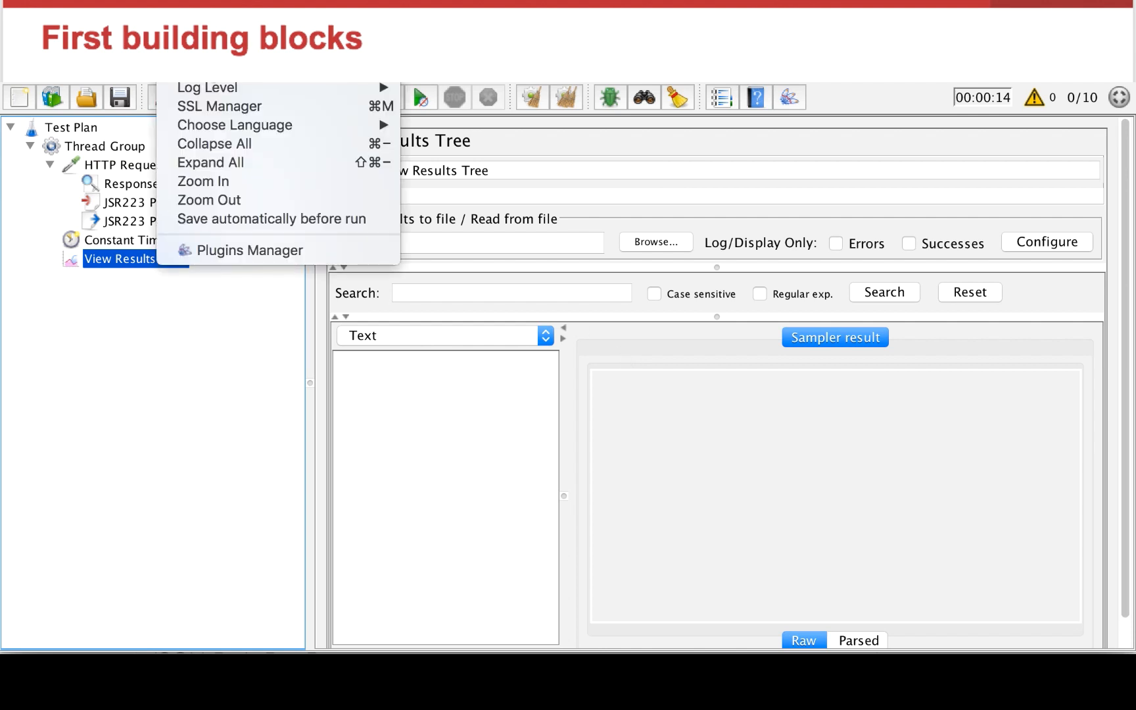
pyautogui.click(207, 69)
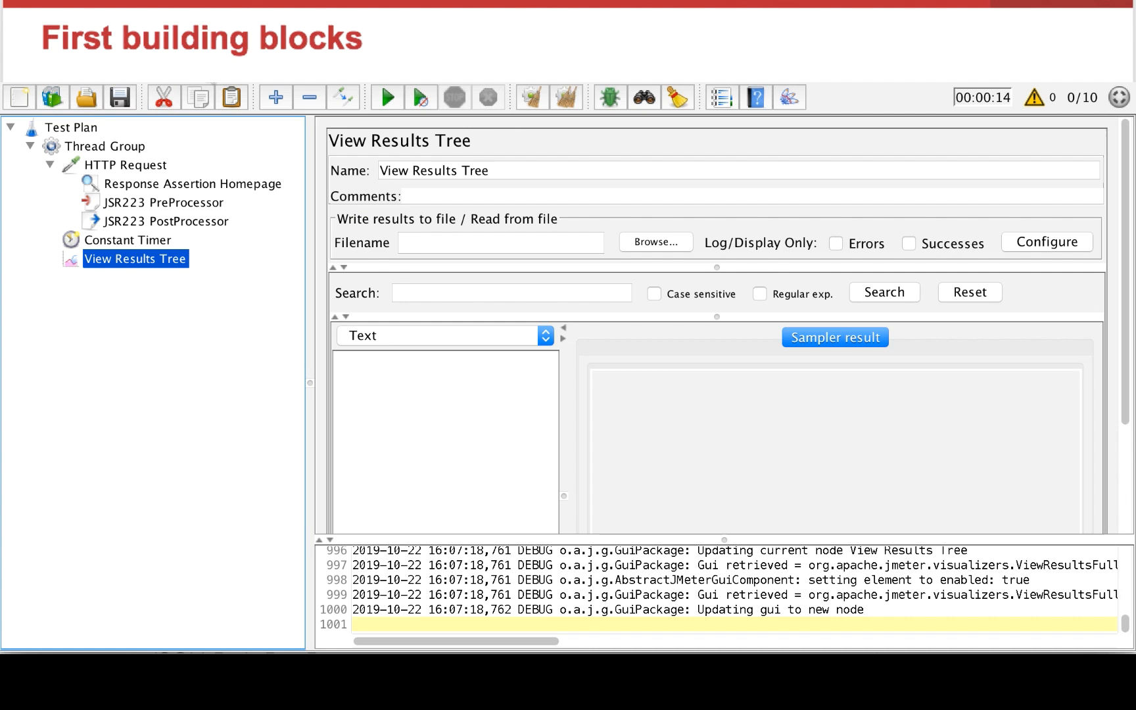
pyautogui.click(569, 100)
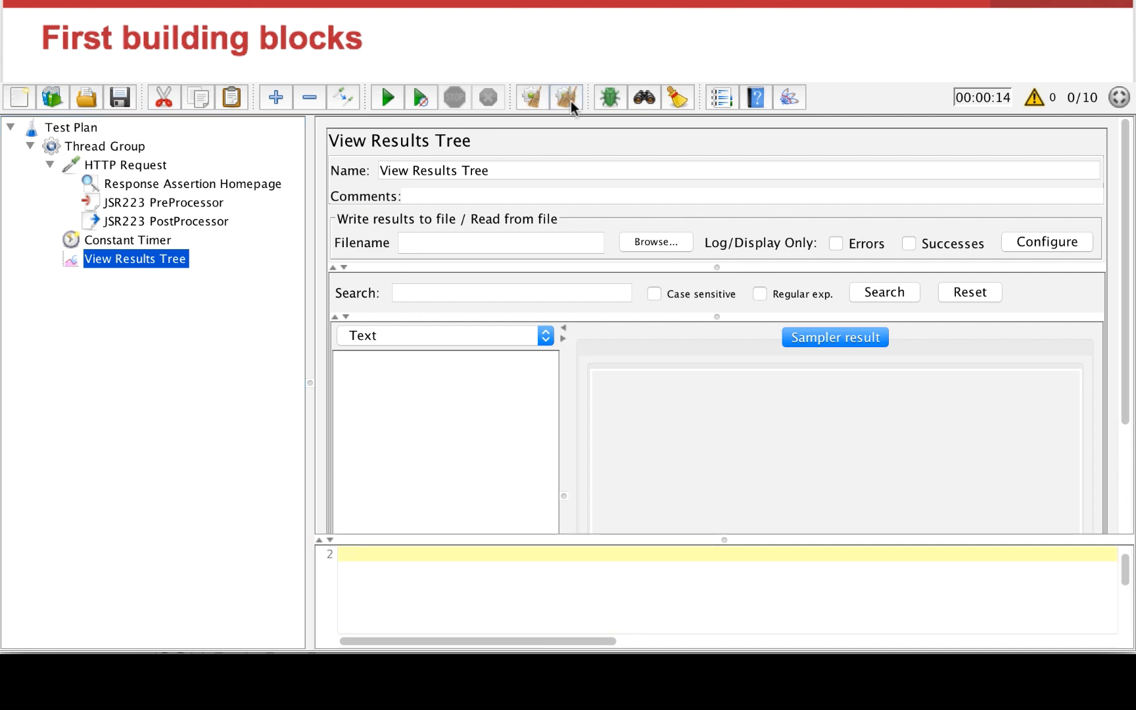
# Step: Run the test plan and examine the sampler results of the first four HTTP requests against the Thread Group's number of users
pyautogui.click(381, 99)
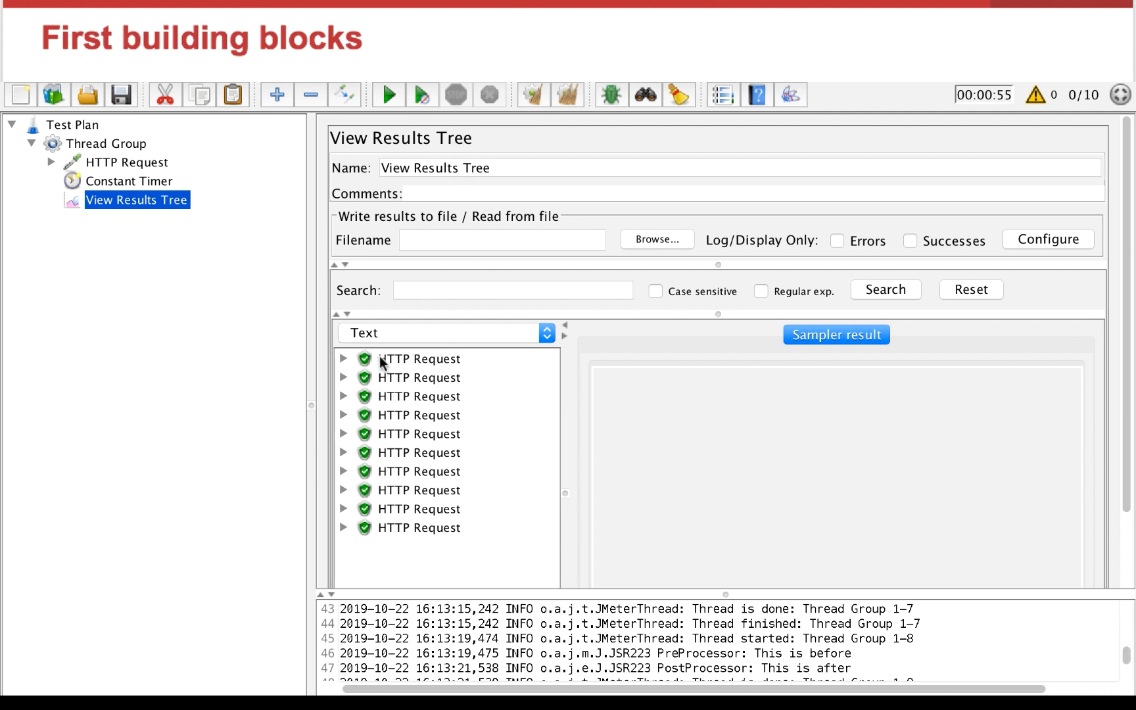
pyautogui.click(441, 360)
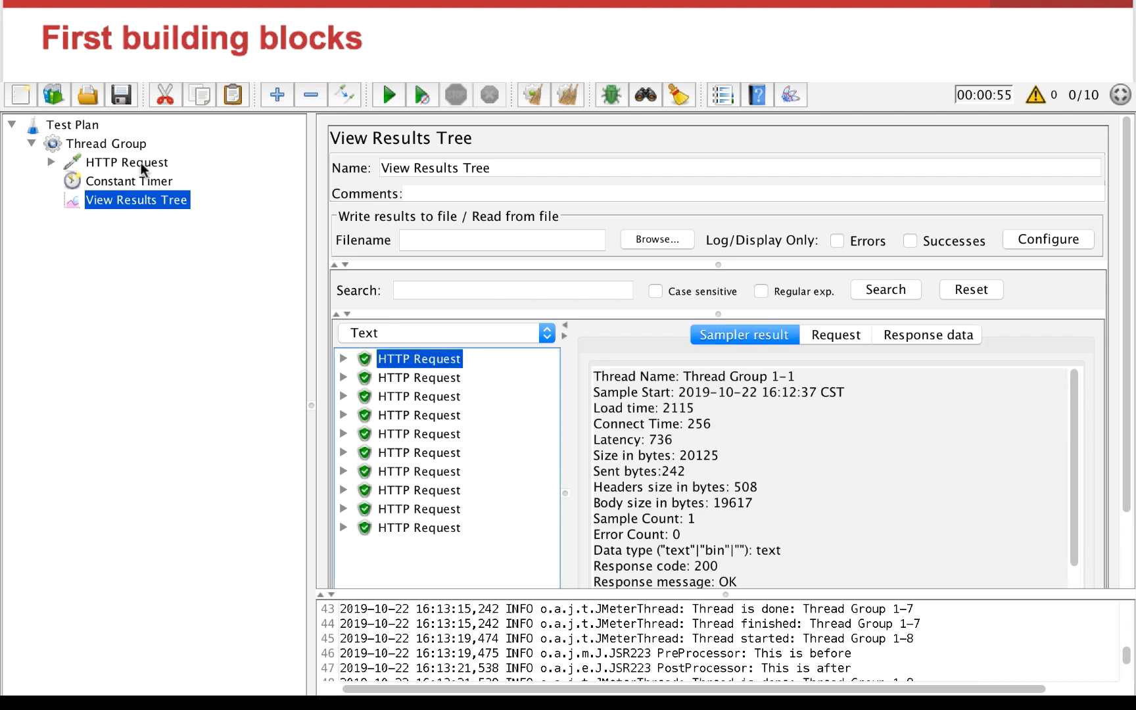
pyautogui.click(125, 143)
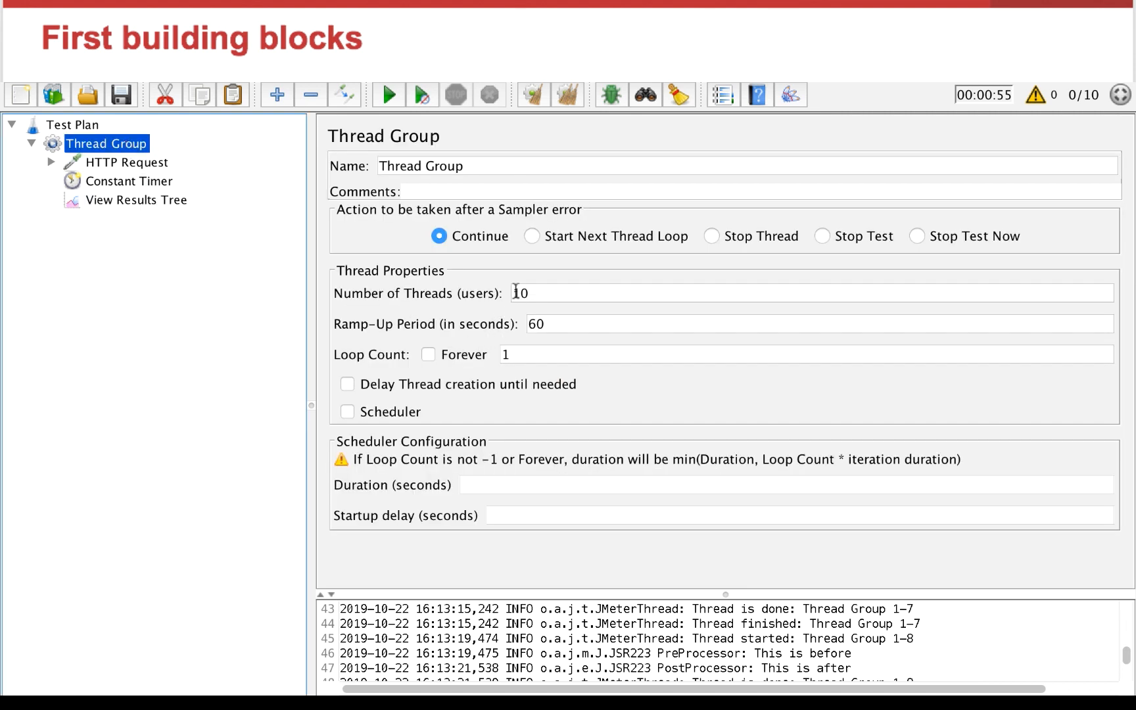
pyautogui.click(136, 201)
pyautogui.click(431, 377)
pyautogui.click(428, 397)
pyautogui.click(429, 416)
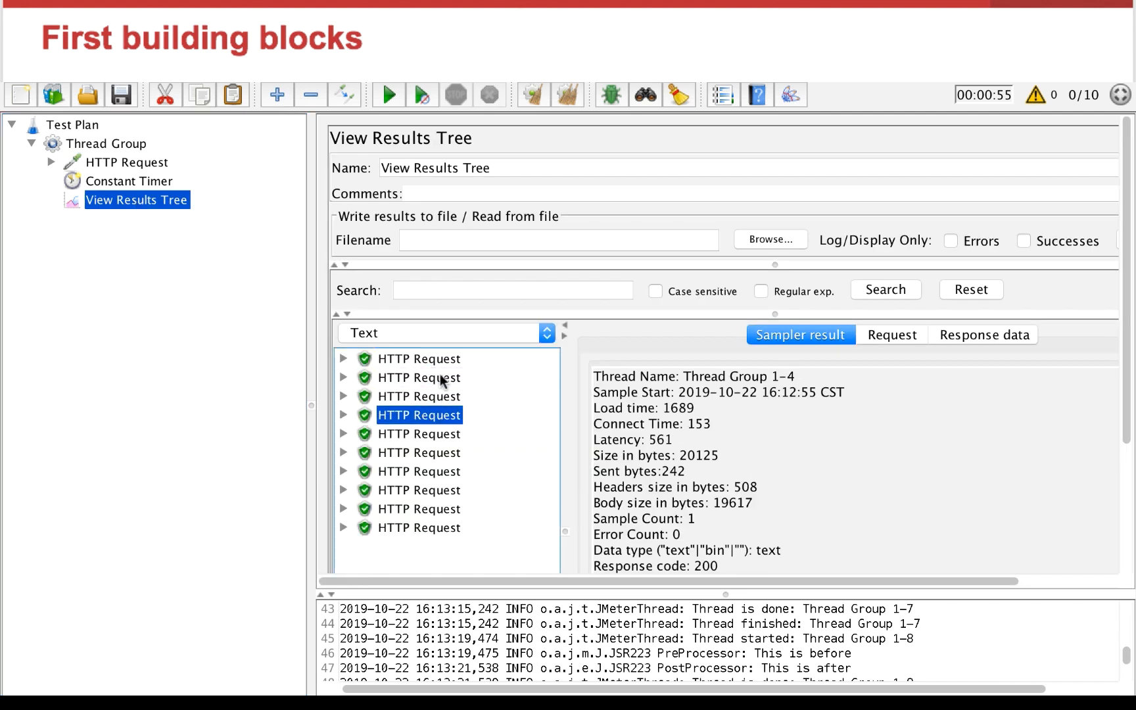
# Step: Examine the fourth HTTP request's request data, response body and response headers in the View Results Tree
pyautogui.click(863, 339)
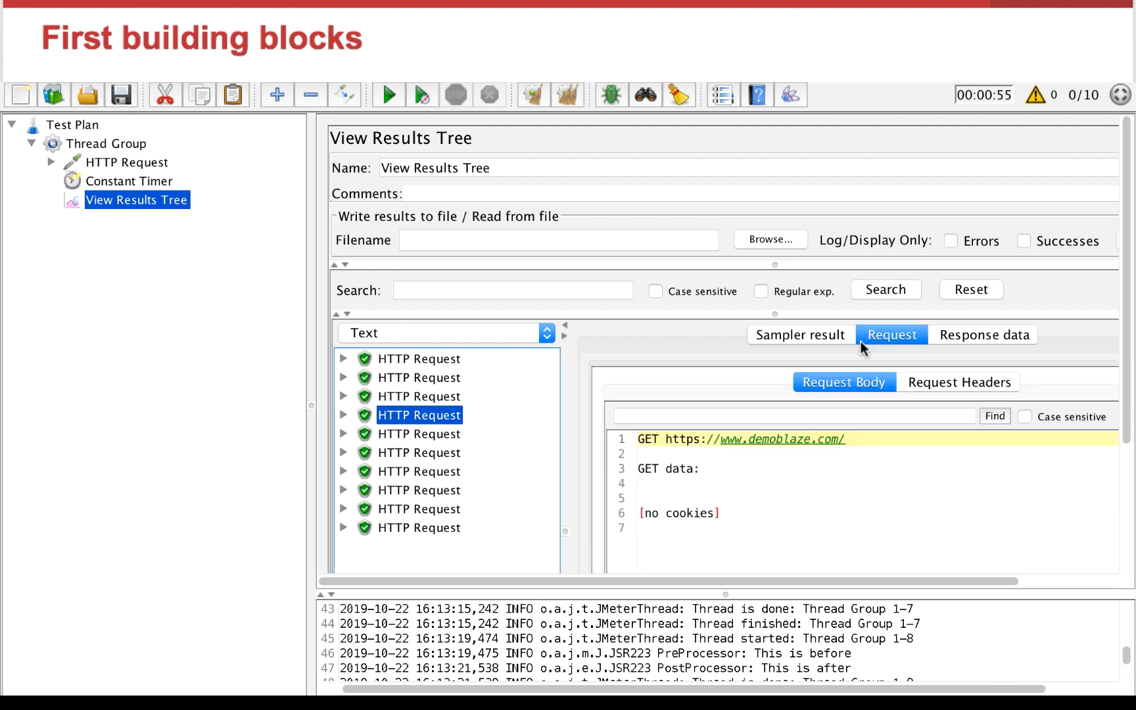
pyautogui.click(933, 385)
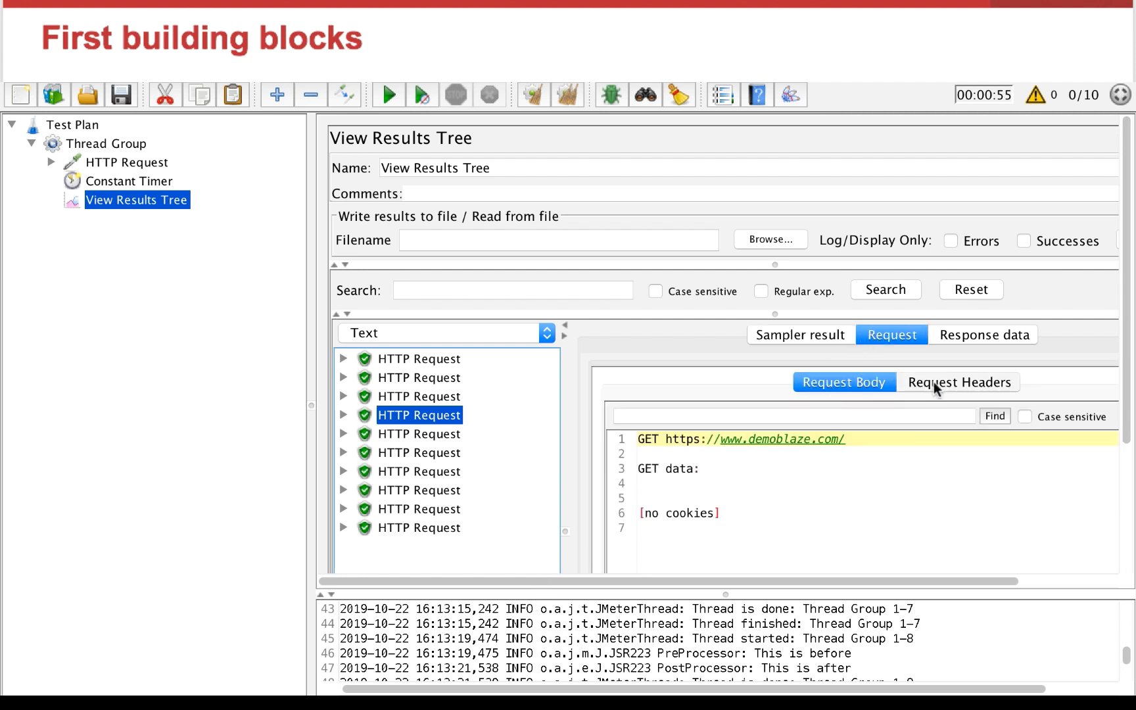
pyautogui.click(971, 335)
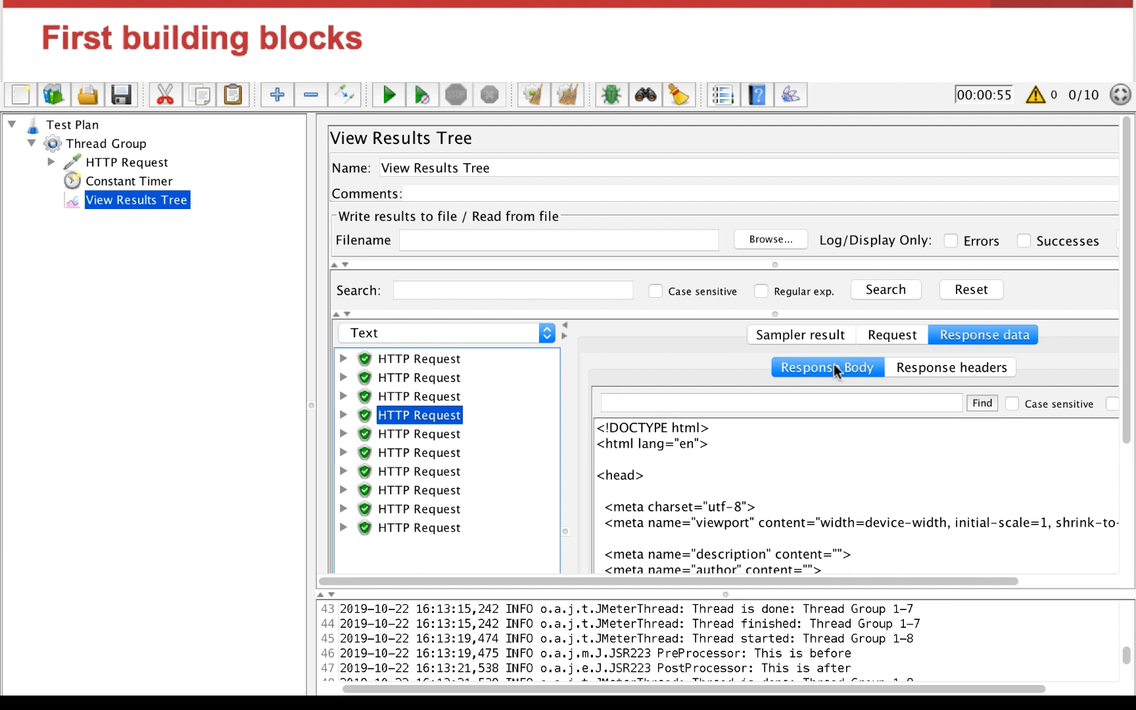
pyautogui.click(921, 366)
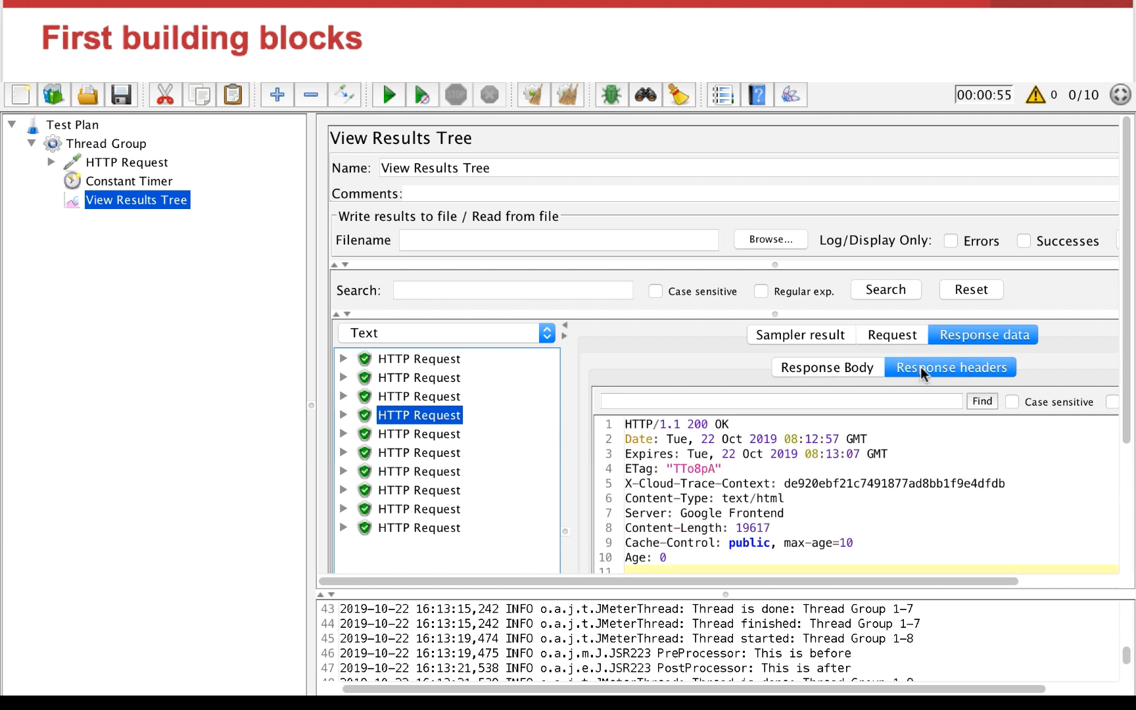
# Step: Enlarge the log viewer and check the messages logged by the JSR223 PreProcessor and PostProcessor
pyautogui.moveTo(631, 594); pyautogui.dragTo(635, 327)
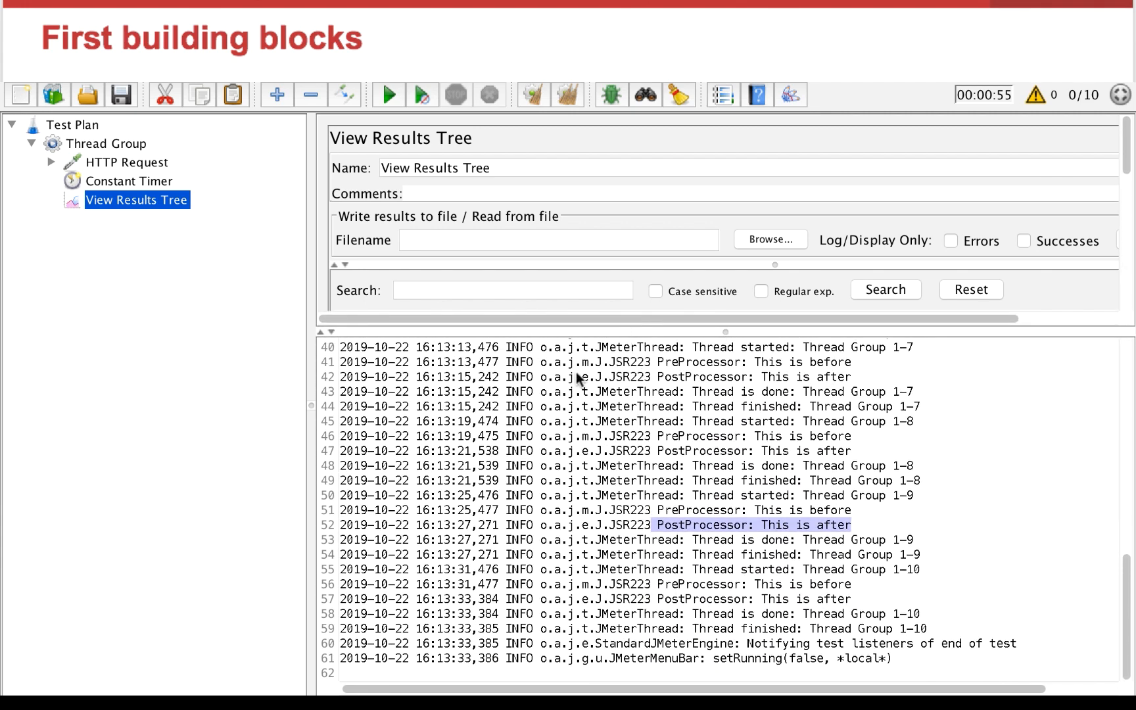
pyautogui.click(865, 365)
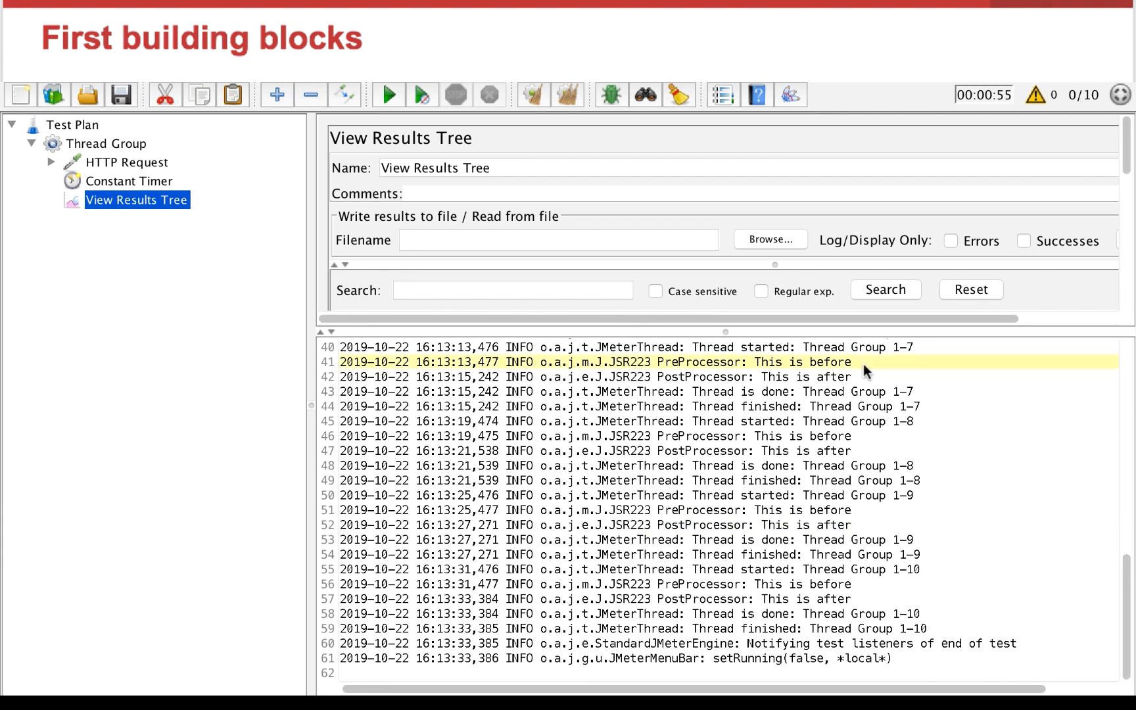
pyautogui.click(684, 379)
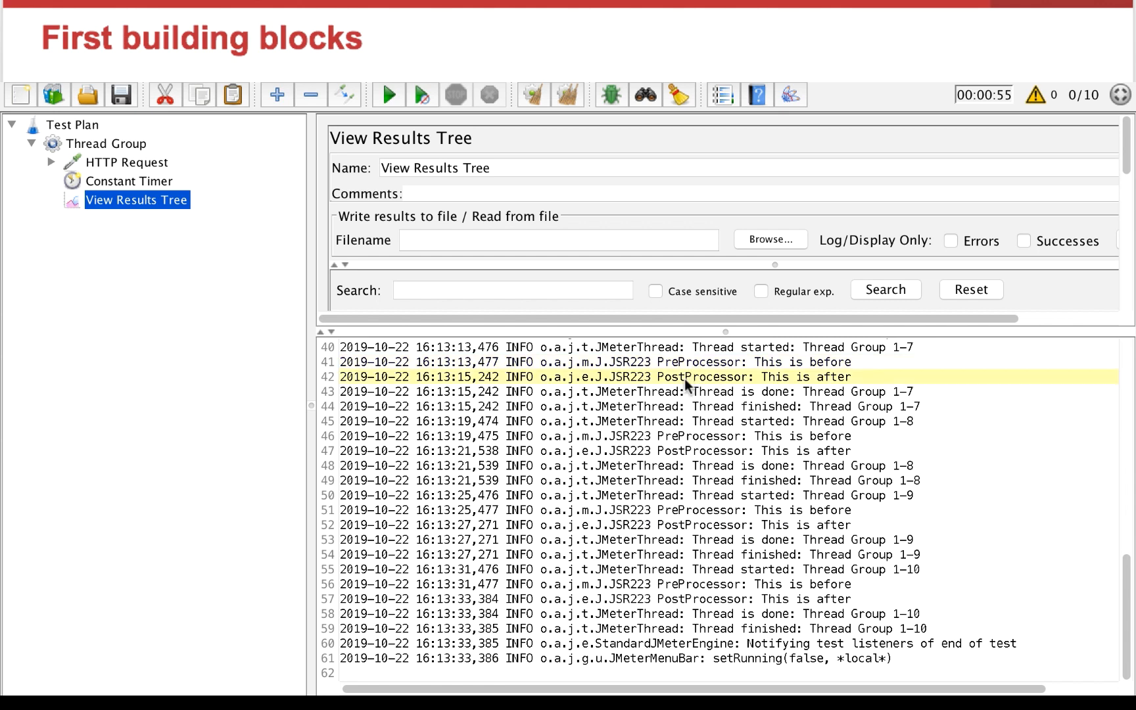